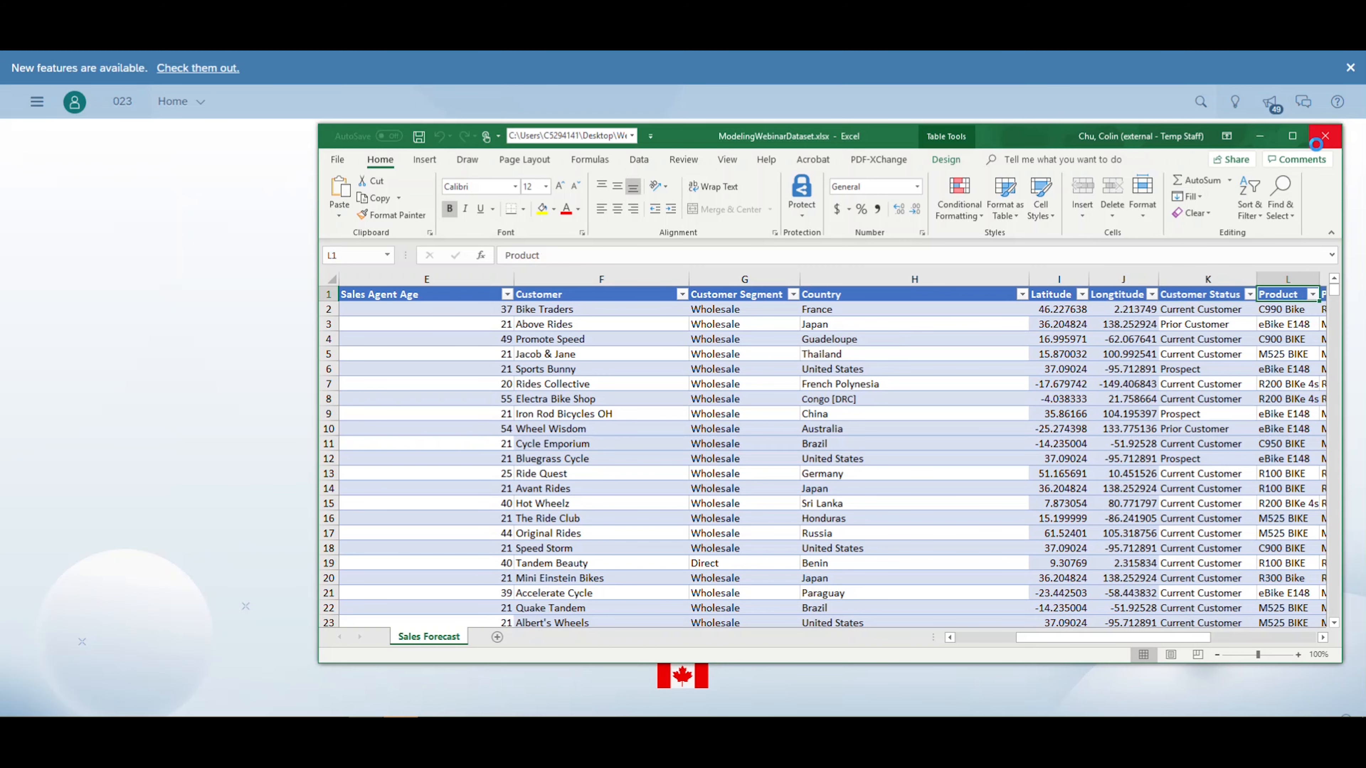
- Close the ModelingWebinarDataset workbook in Excel and start creating a new model in SAP Analytics Cloud
left_click(1324, 136)
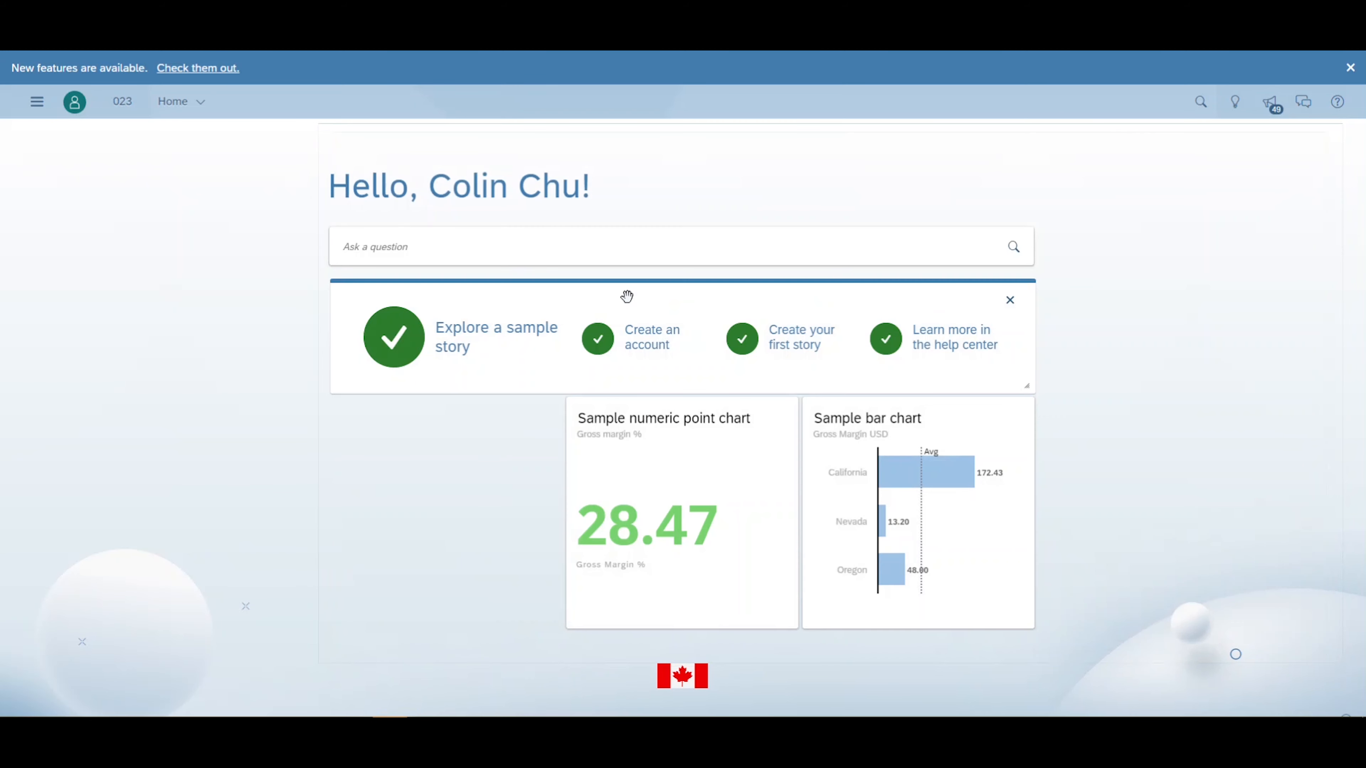
left_click(35, 104)
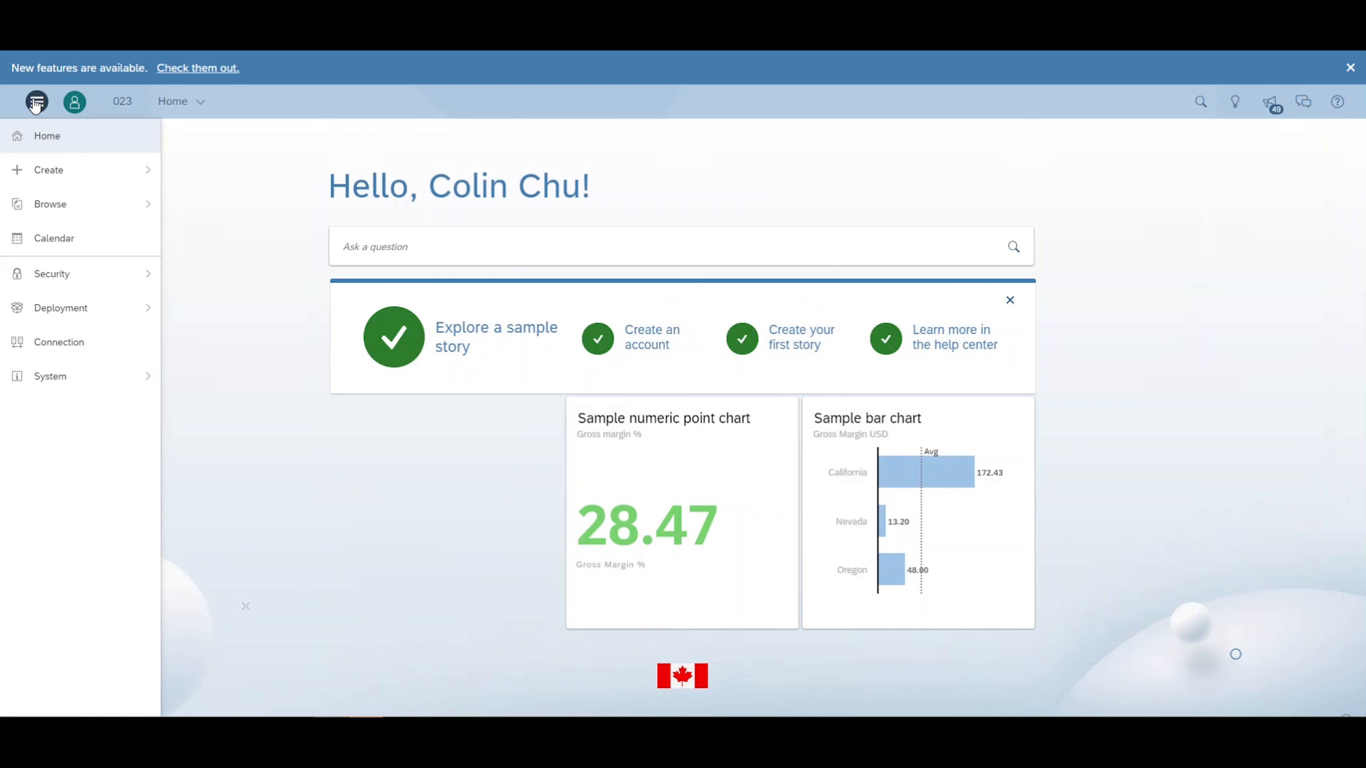
mouse_move(82, 174)
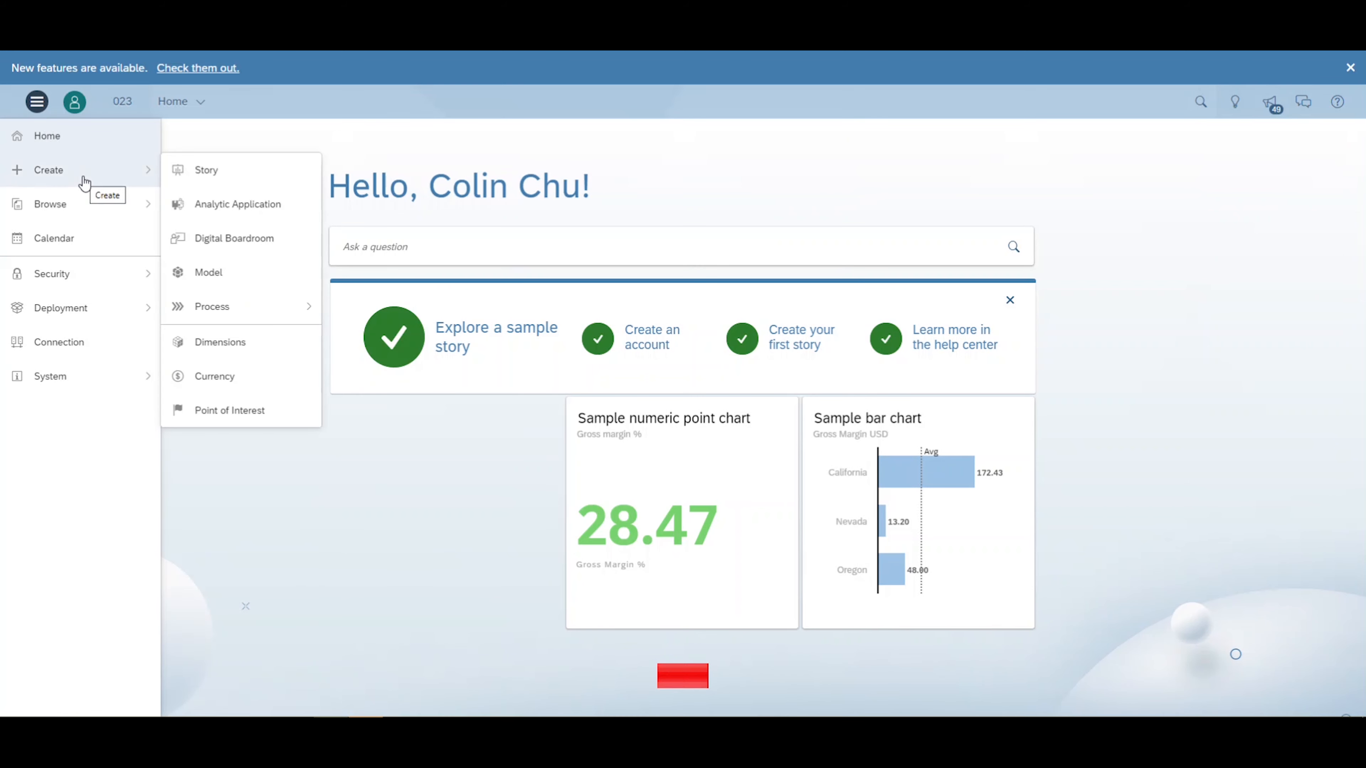
left_click(207, 272)
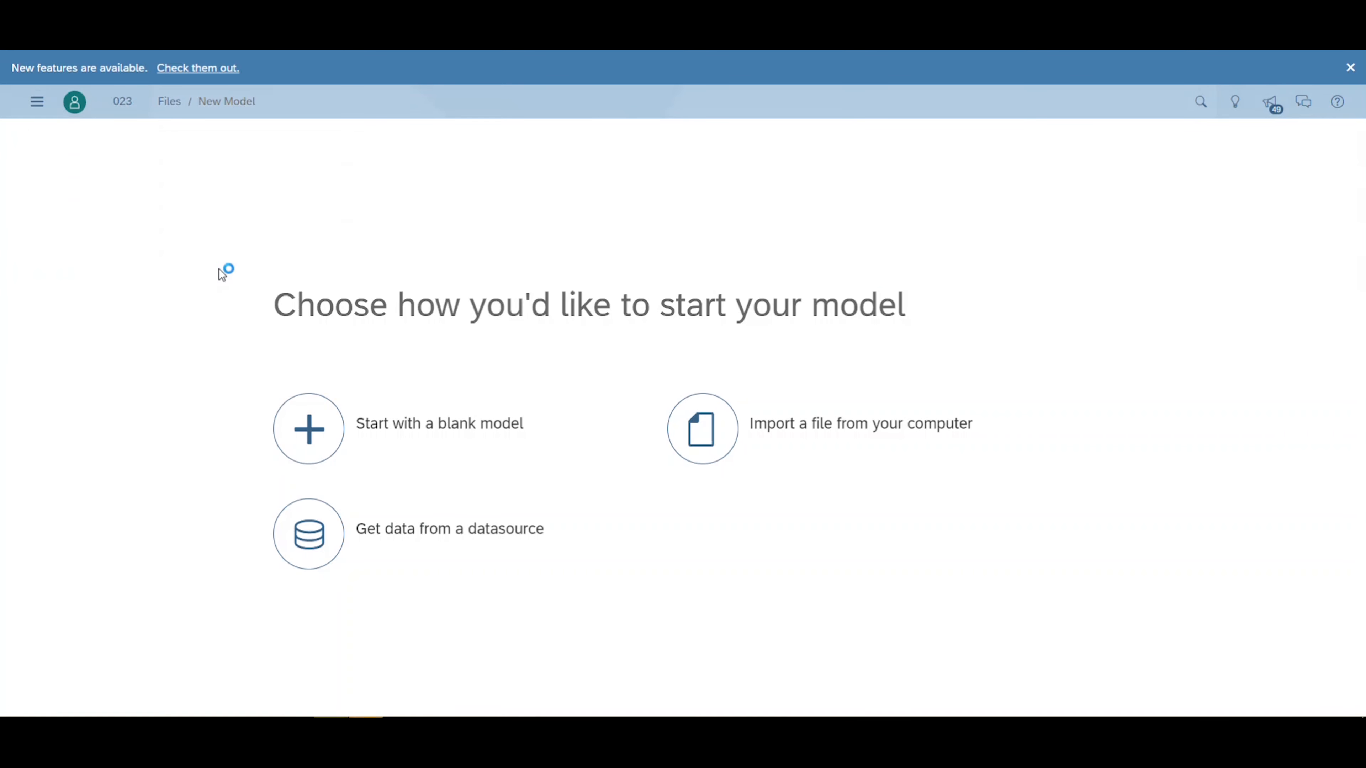
- Import ModelingWebinarDataset.xlsx from the computer as the model's source data and acknowledge the data sample notice
left_click(715, 429)
left_click(566, 358)
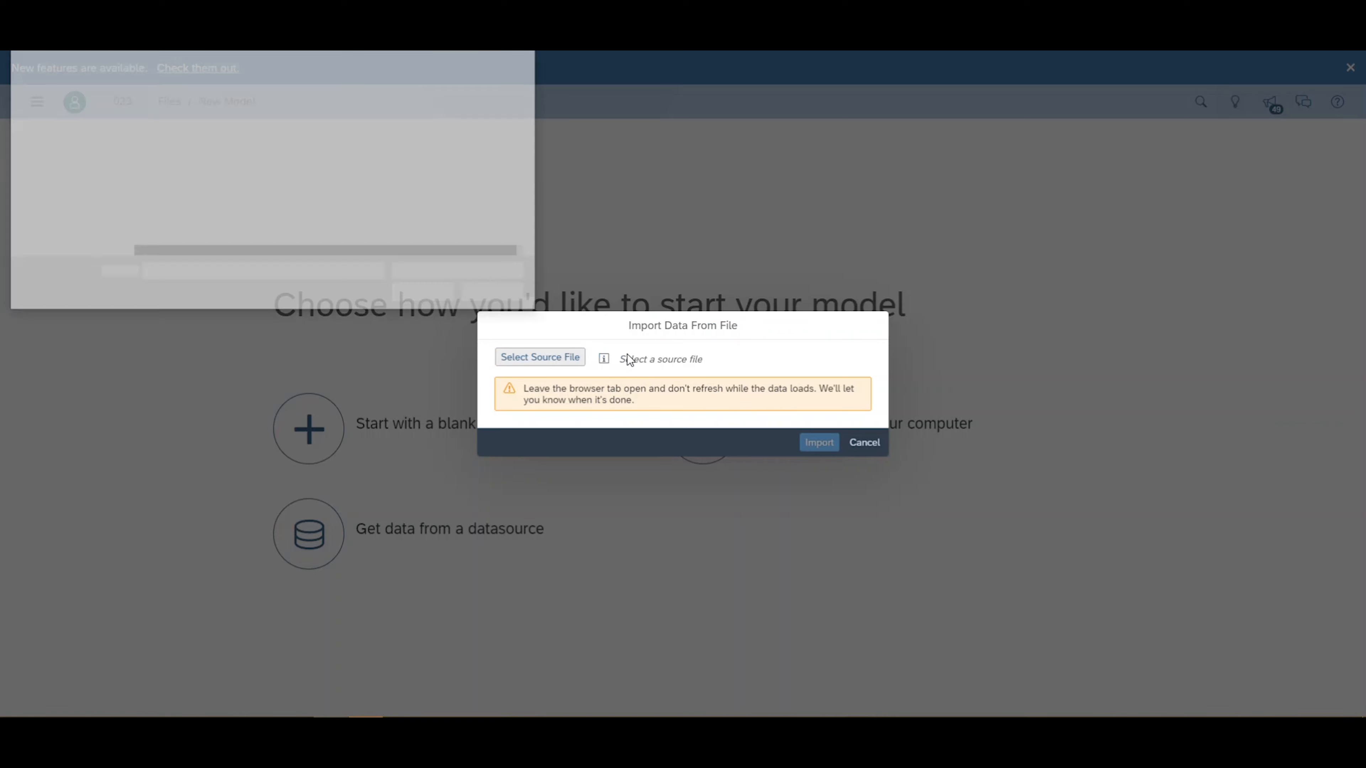
left_click(237, 150)
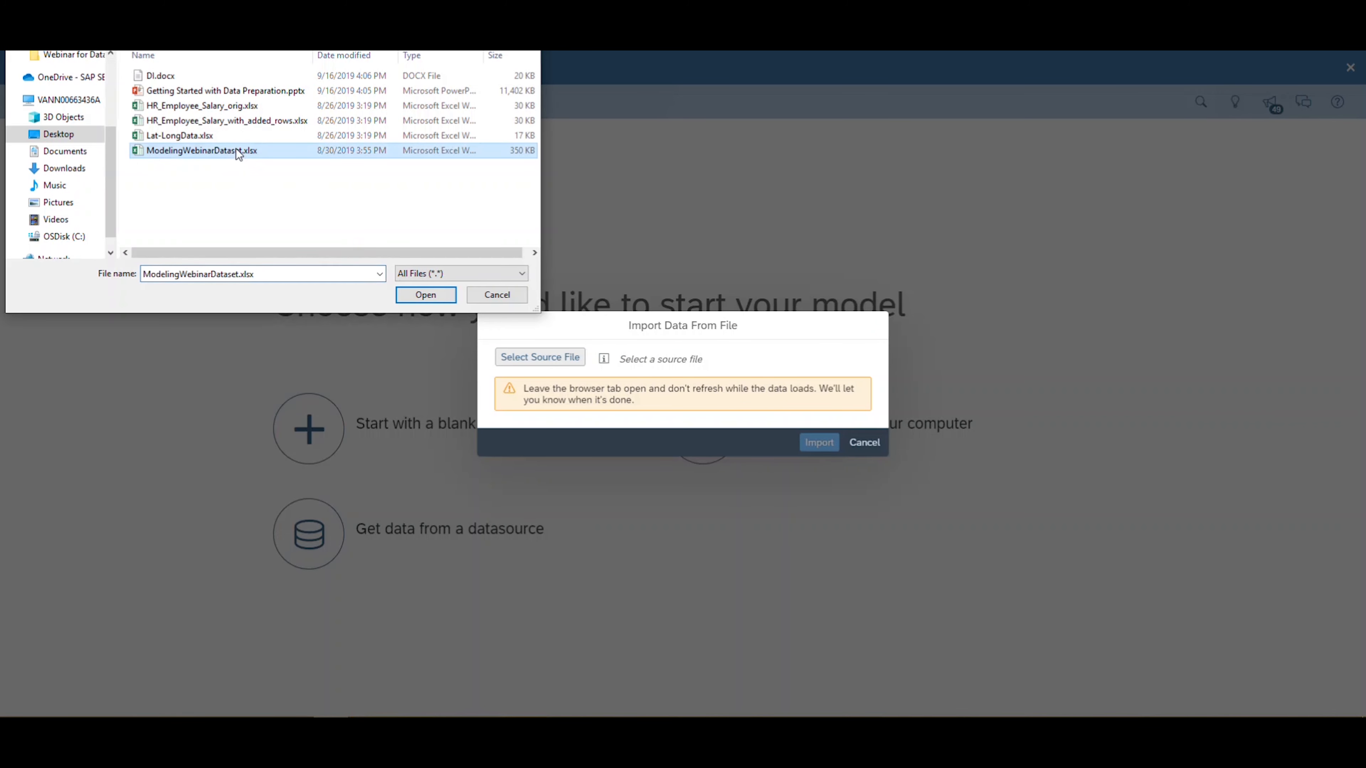
left_click(419, 294)
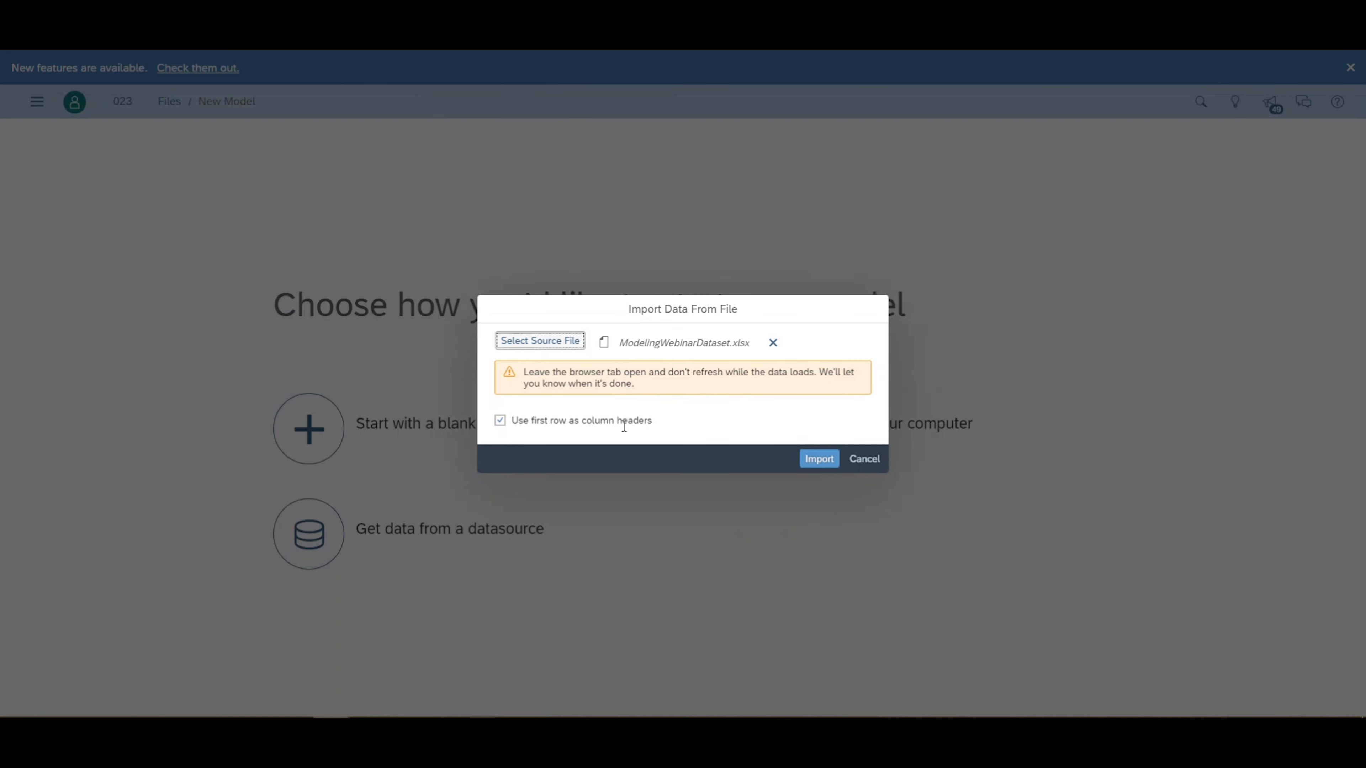
left_click(819, 462)
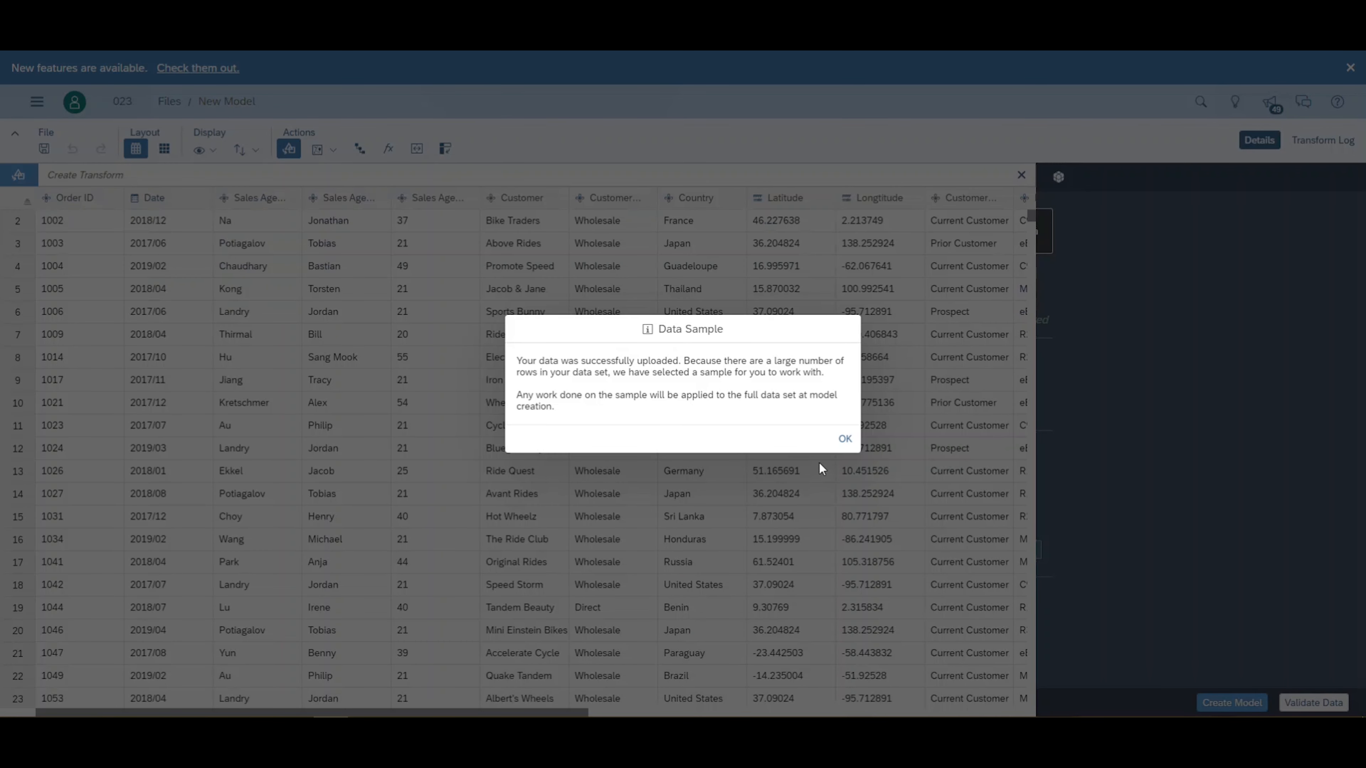
left_click(842, 439)
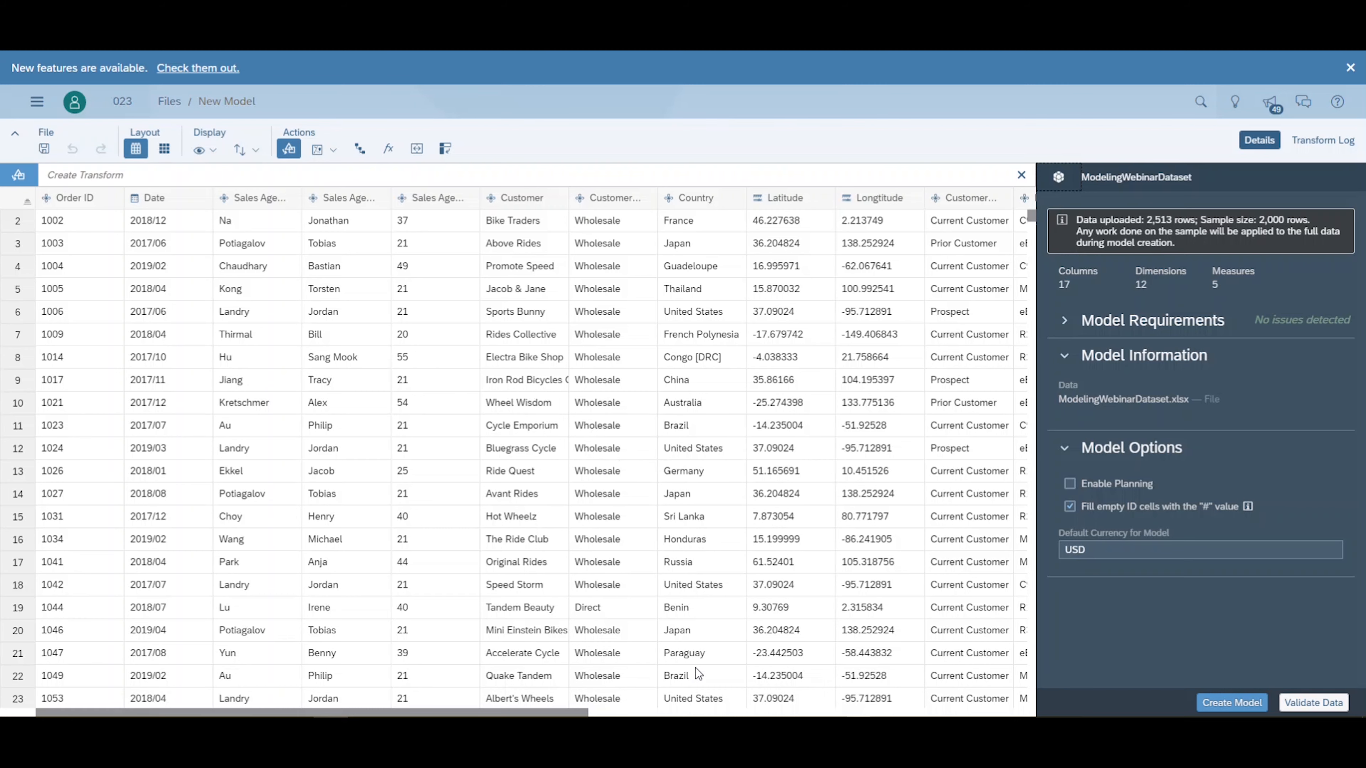
- Change the Latitude and Longtitude columns from measures to generic dimensions
left_click_drag(572, 711, 665, 711)
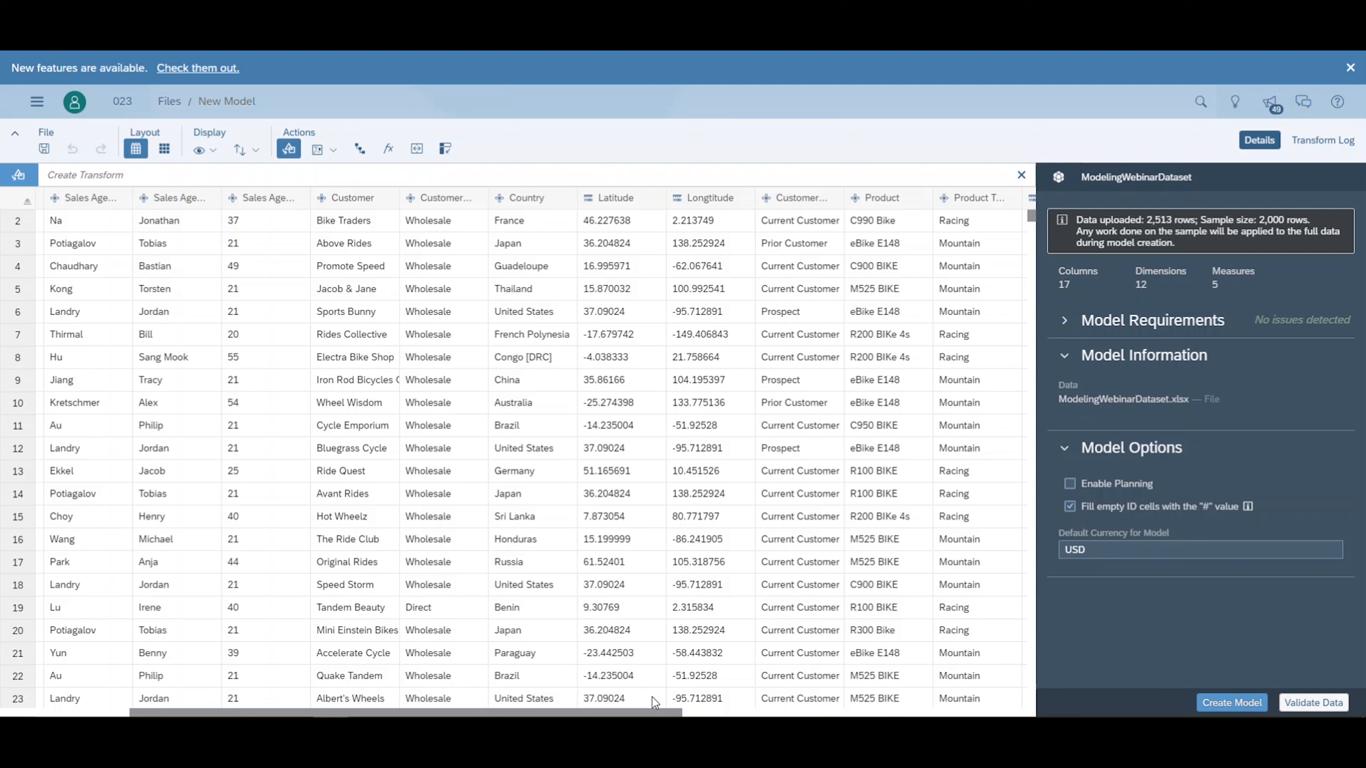
left_click(617, 198)
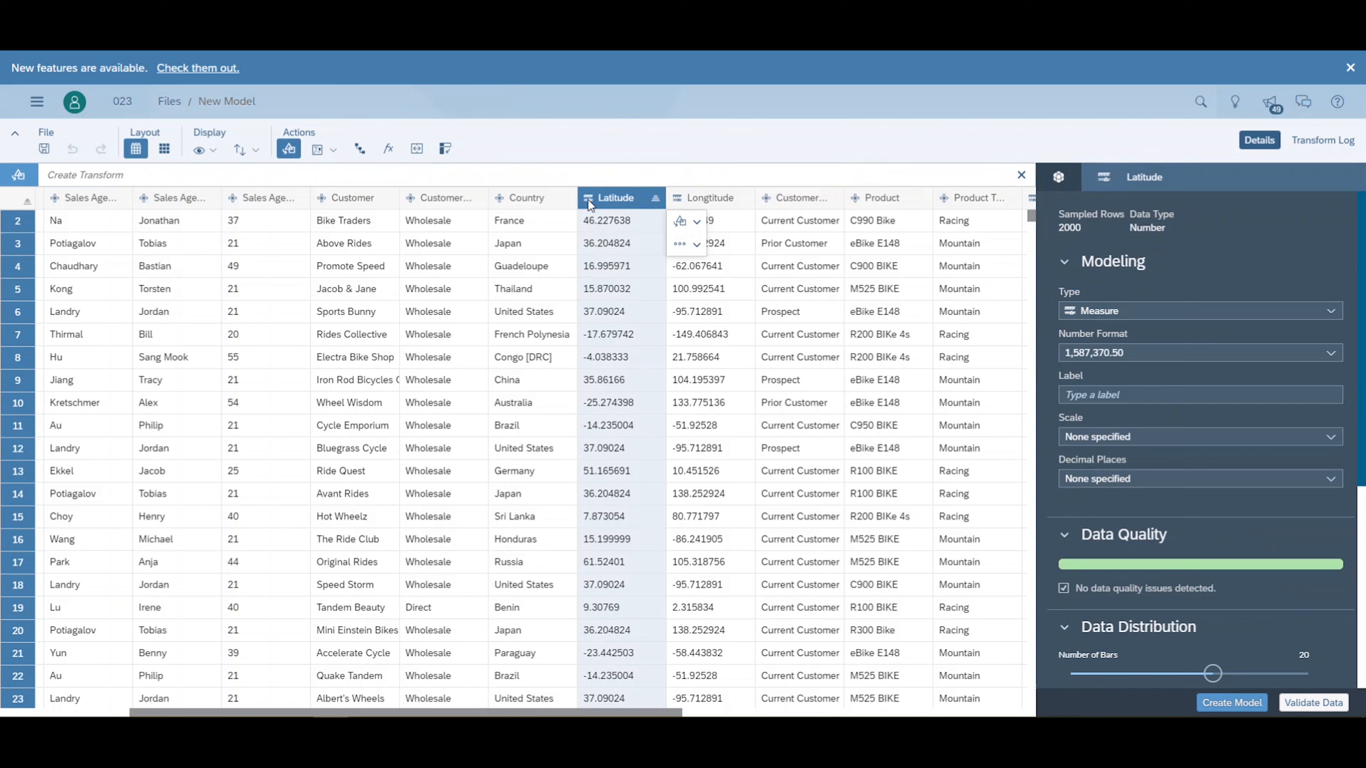
left_click(1327, 315)
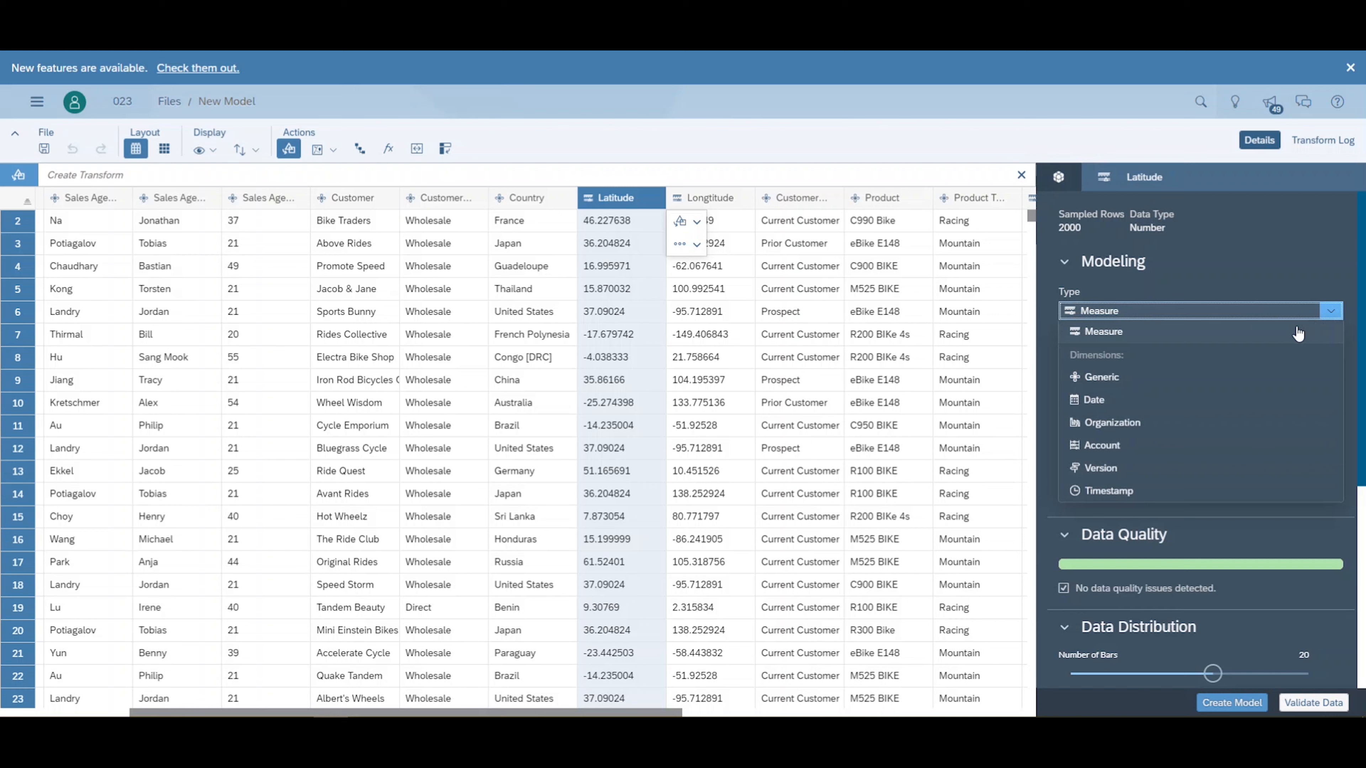
left_click(1183, 386)
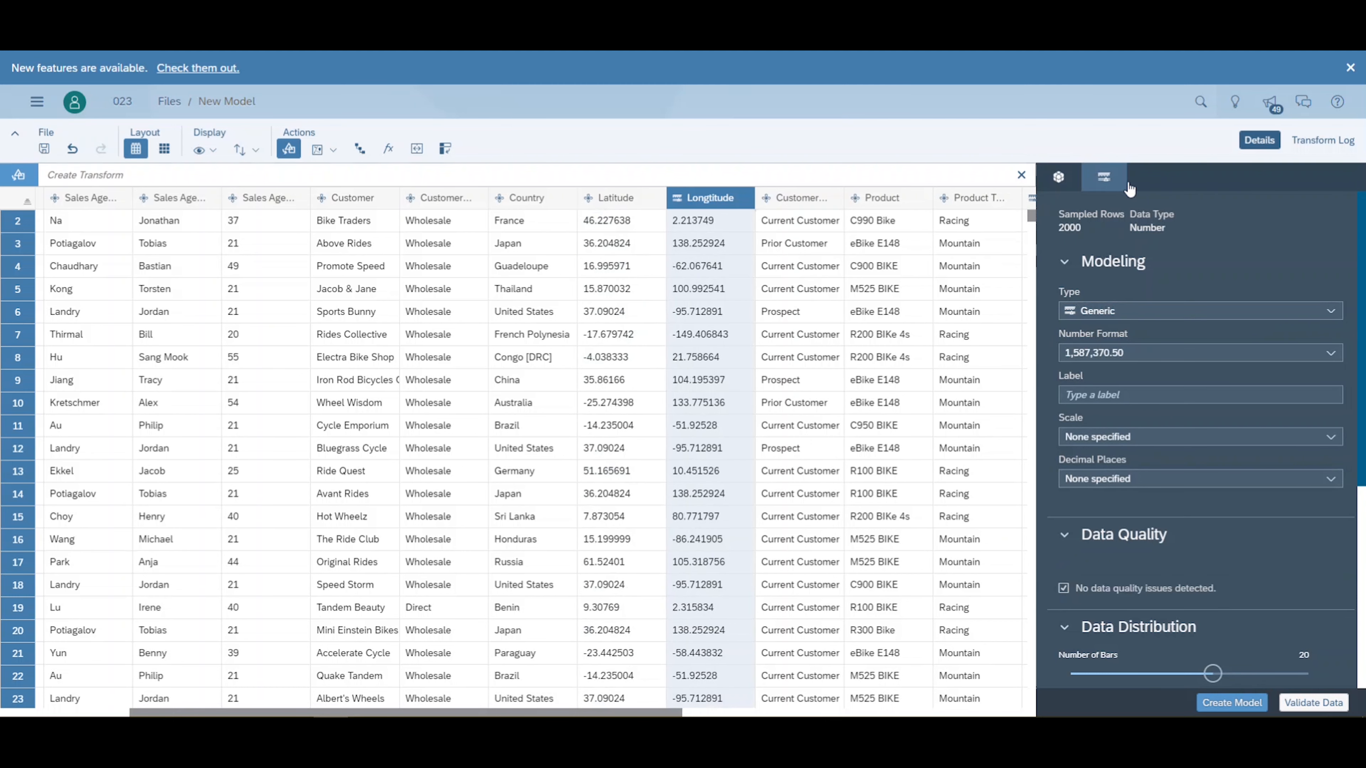
left_click(1329, 312)
left_click(1190, 385)
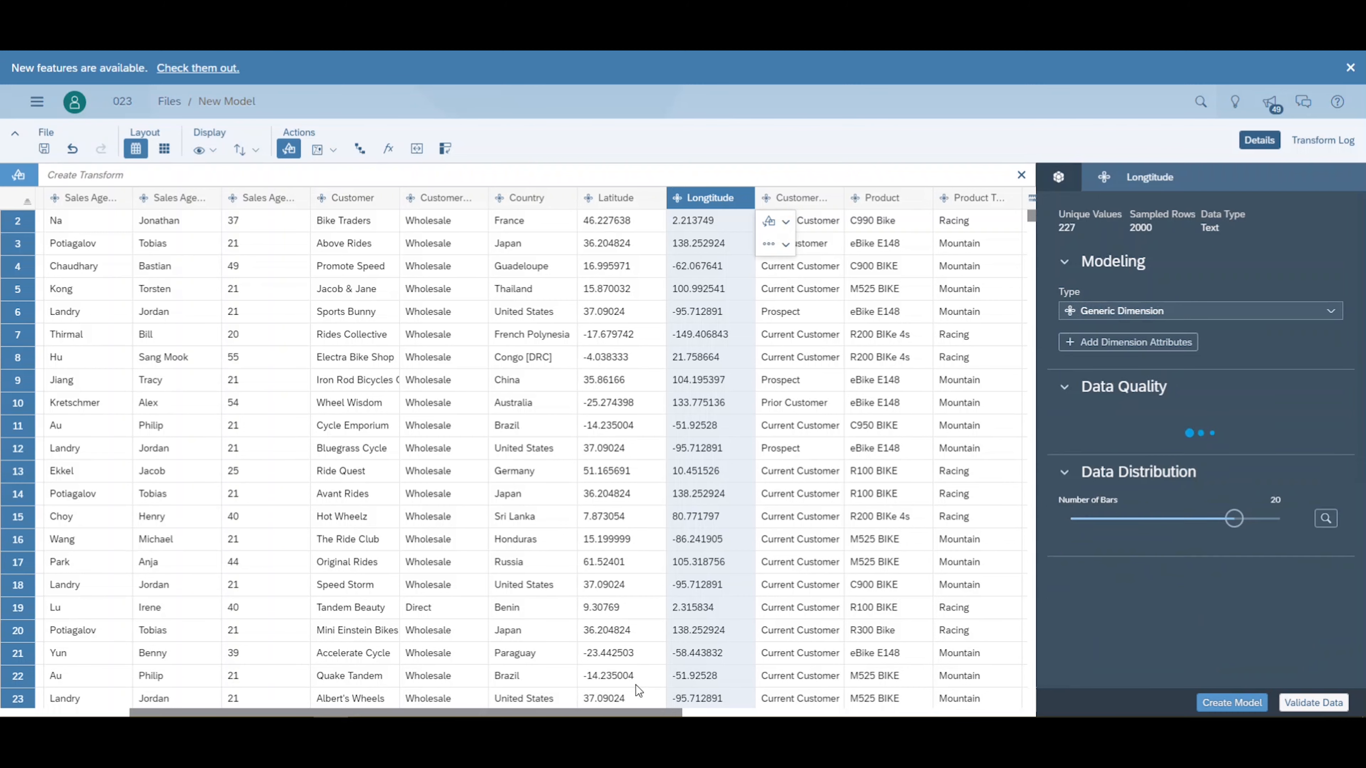
- Concatenate the Sales Agent Last Name and Sales Agent First Name columns into one column, using ", " as separator
left_click_drag(643, 712, 652, 713)
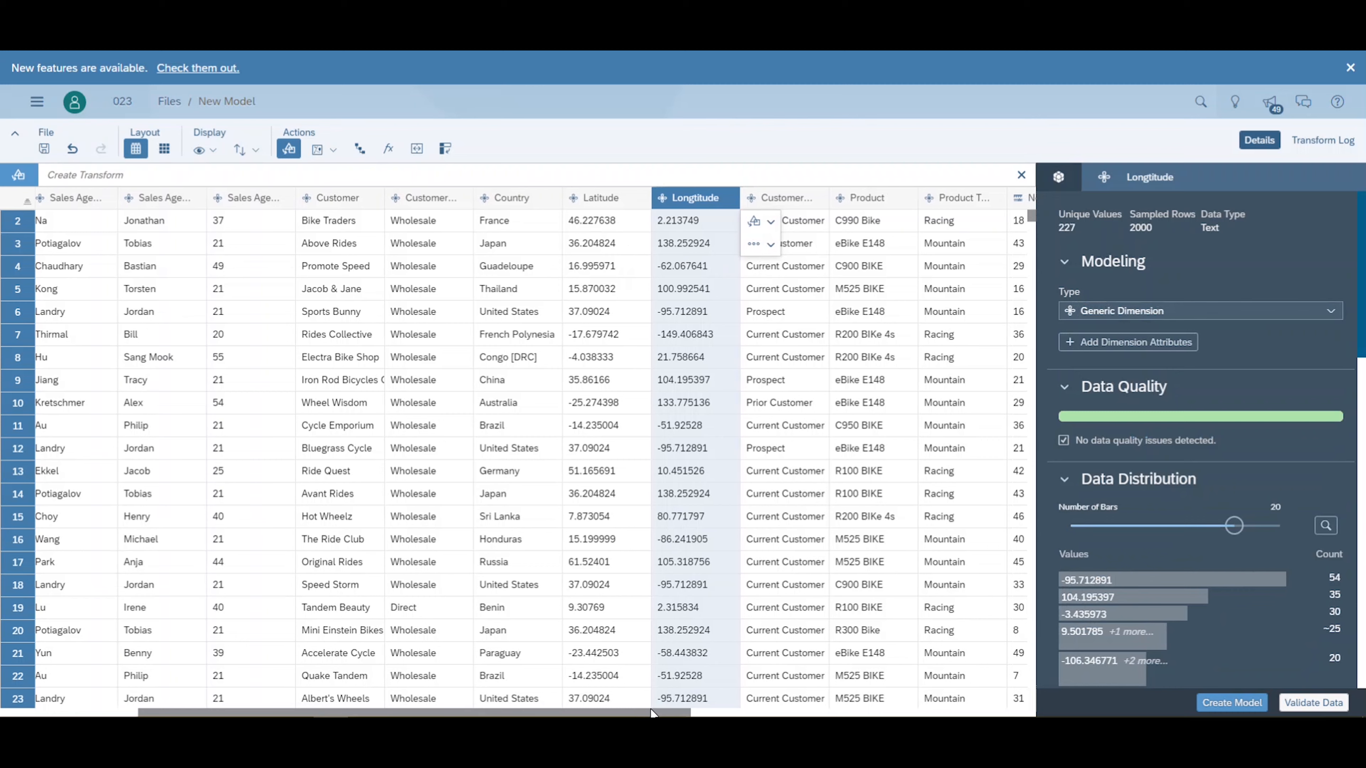
left_click_drag(650, 713, 668, 714)
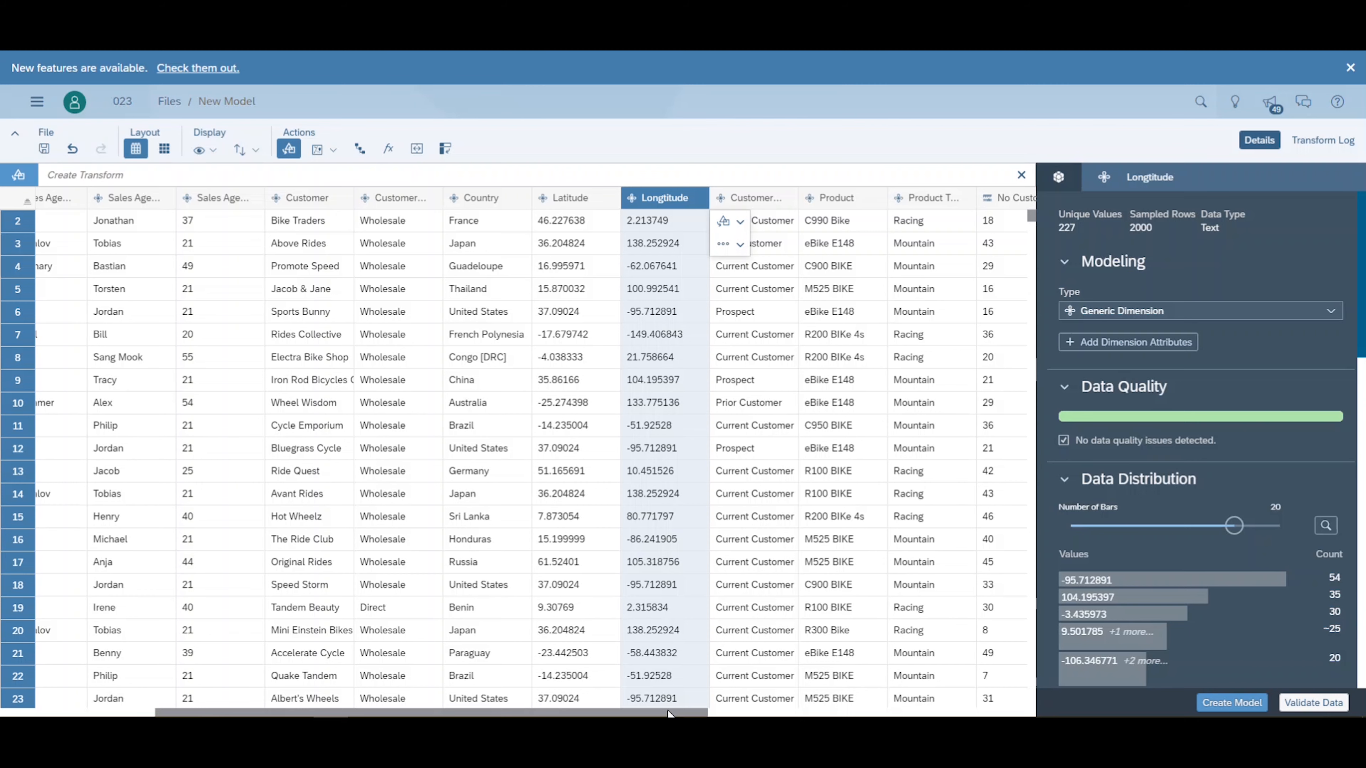
left_click_drag(668, 714, 547, 713)
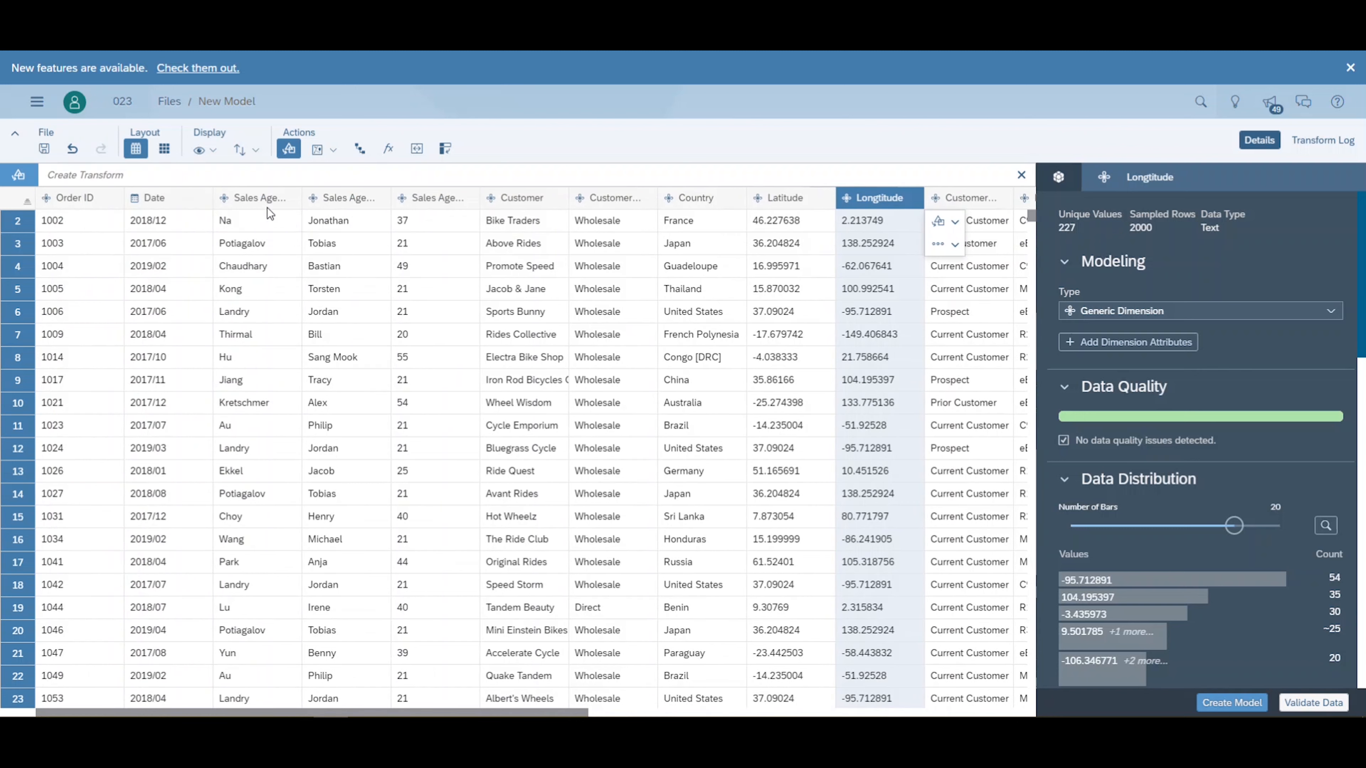
left_click(252, 199)
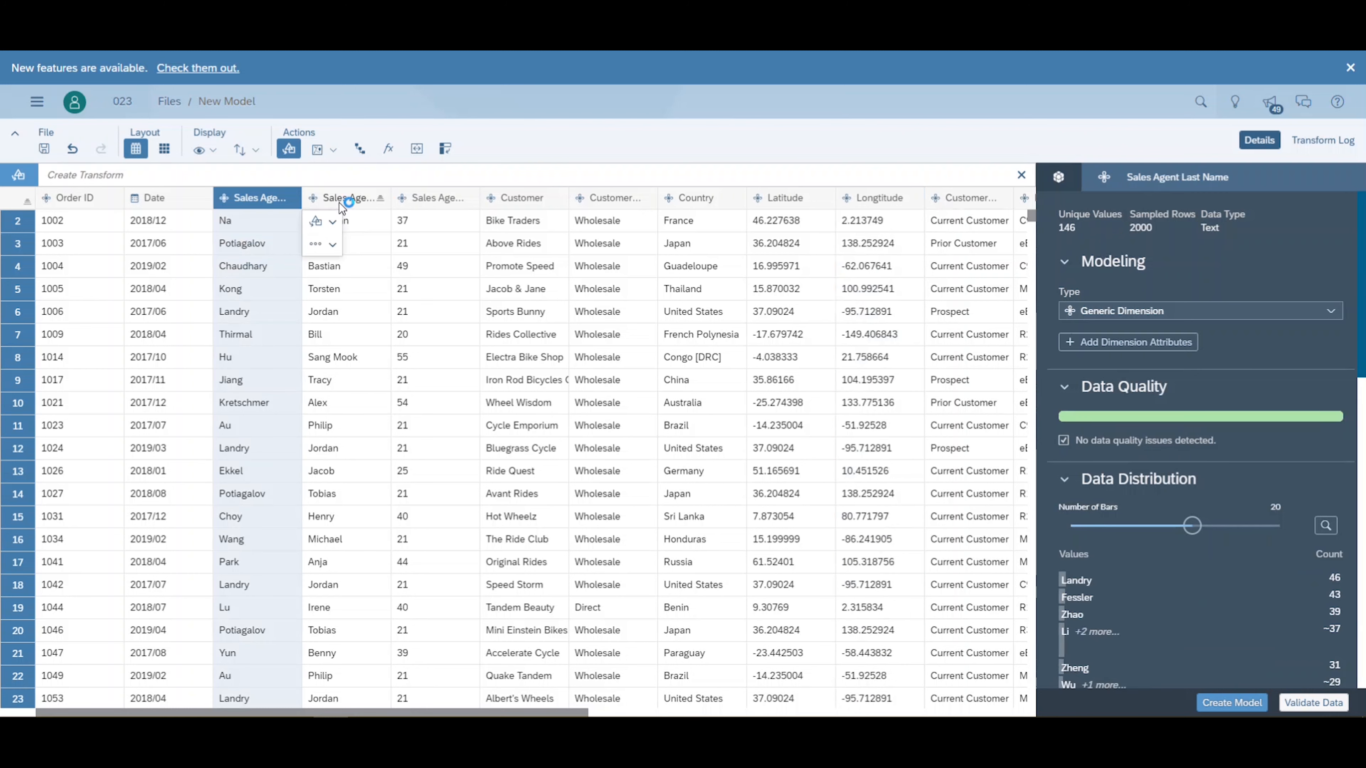
left_click(339, 203, "ctrl")
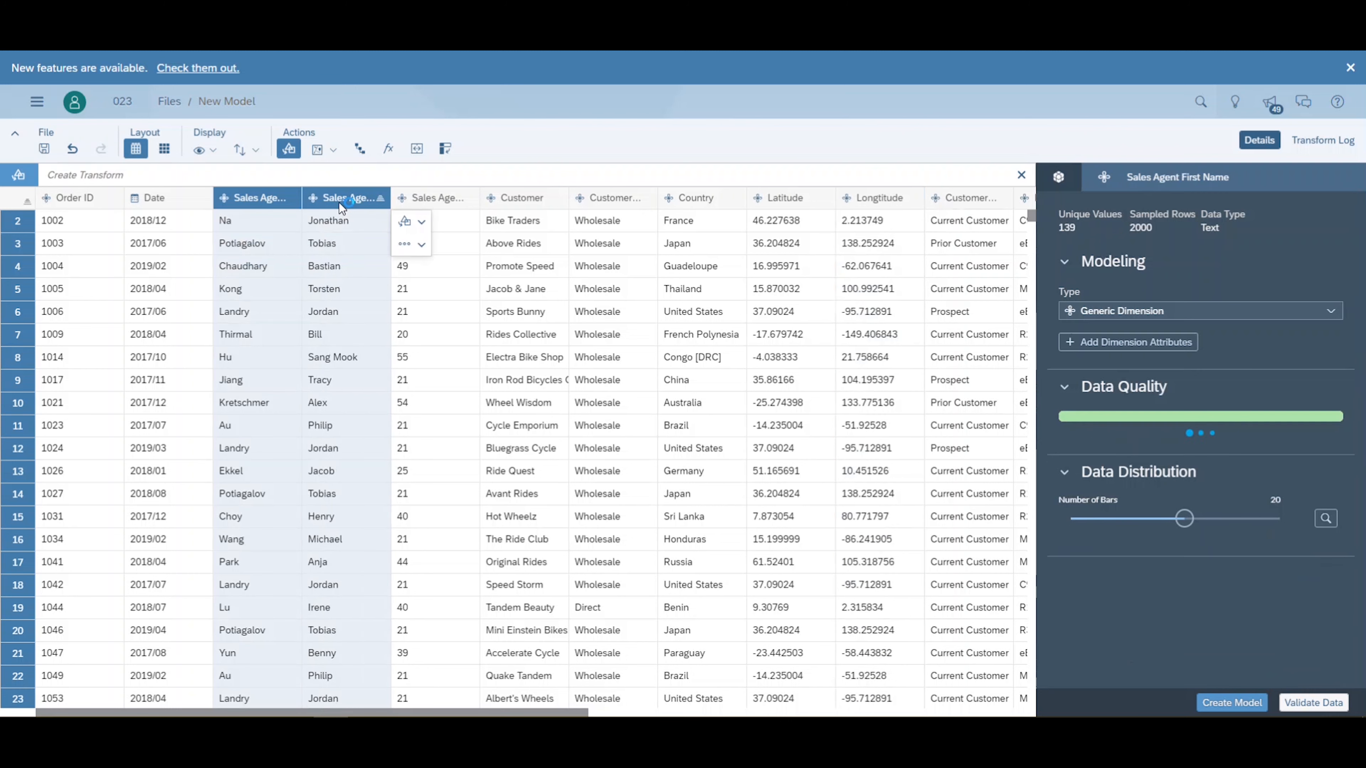
left_click(411, 224)
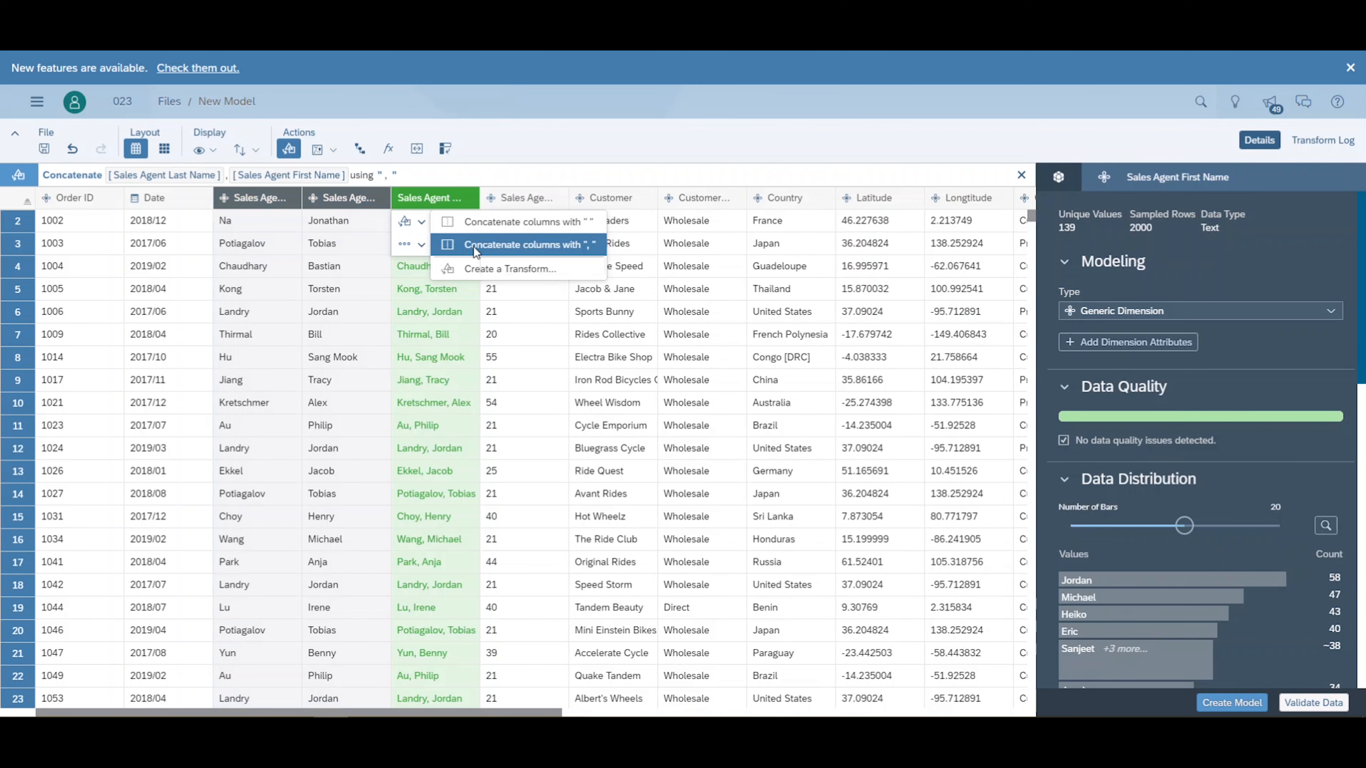
left_click(474, 247)
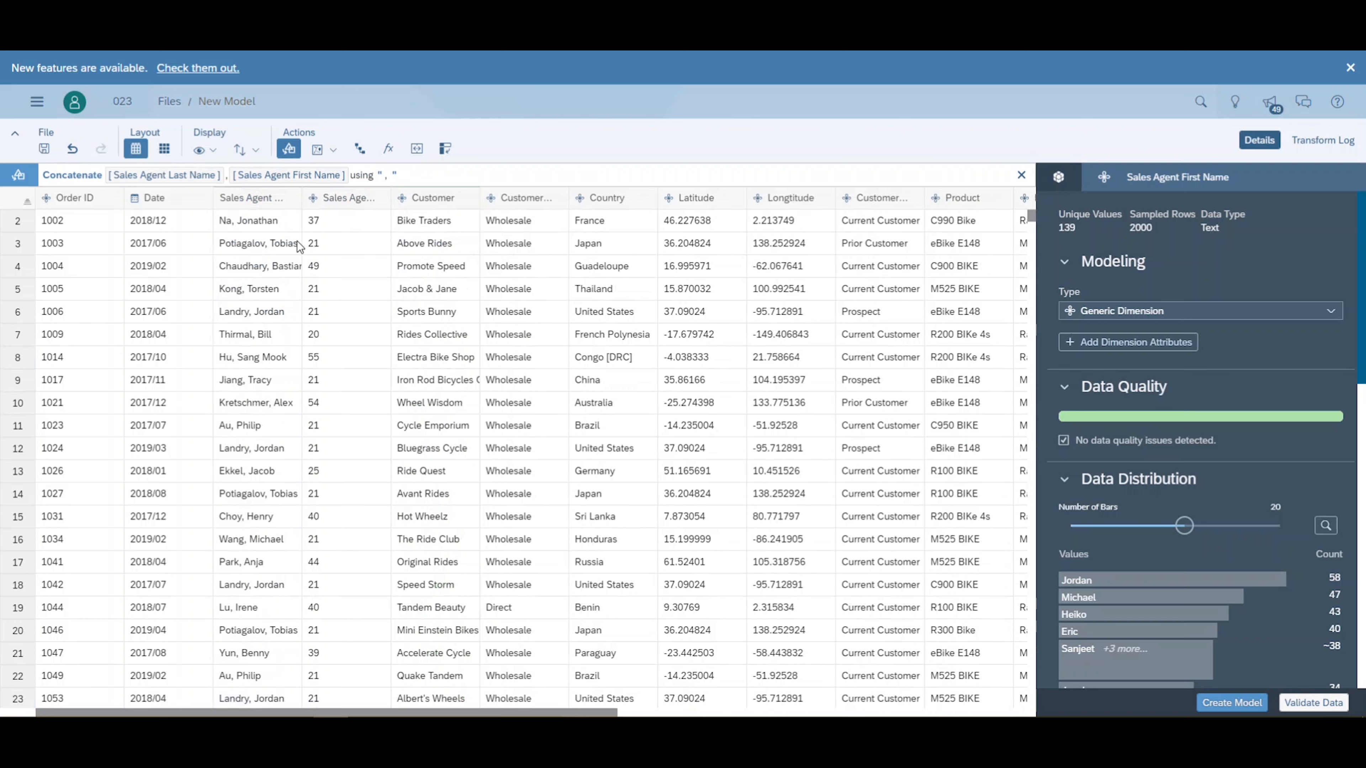
key("Return")
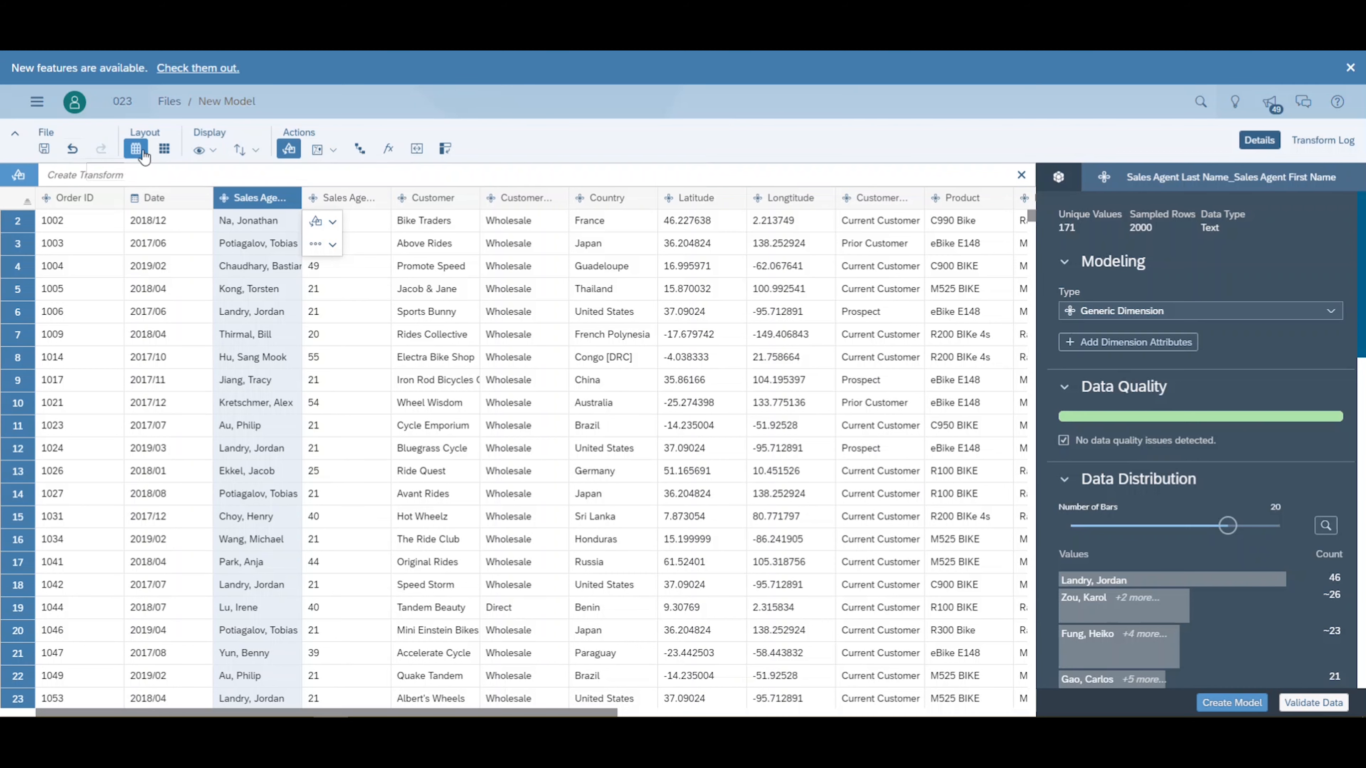
- Examine the columns in the card layout along with the column visibility and sort options, and return to the grid layout
left_click(165, 151)
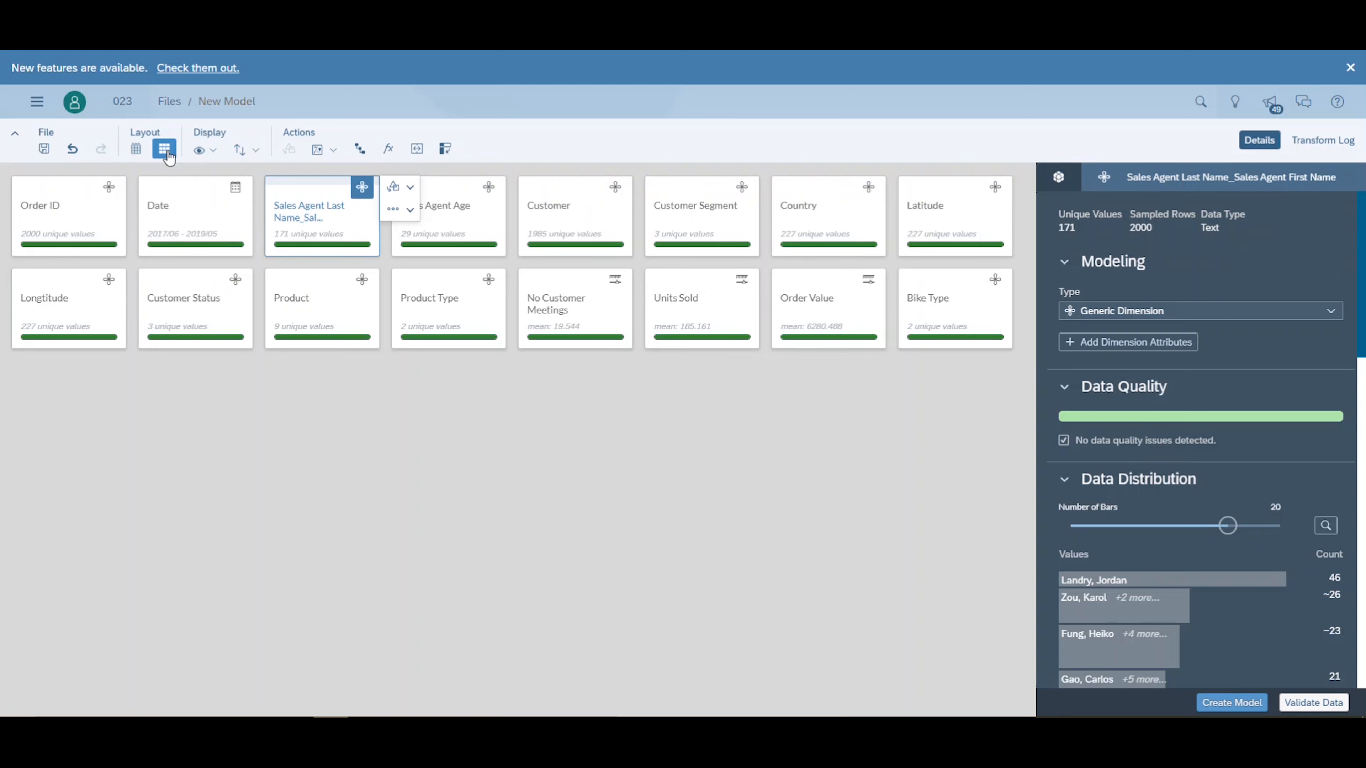
left_click(217, 155)
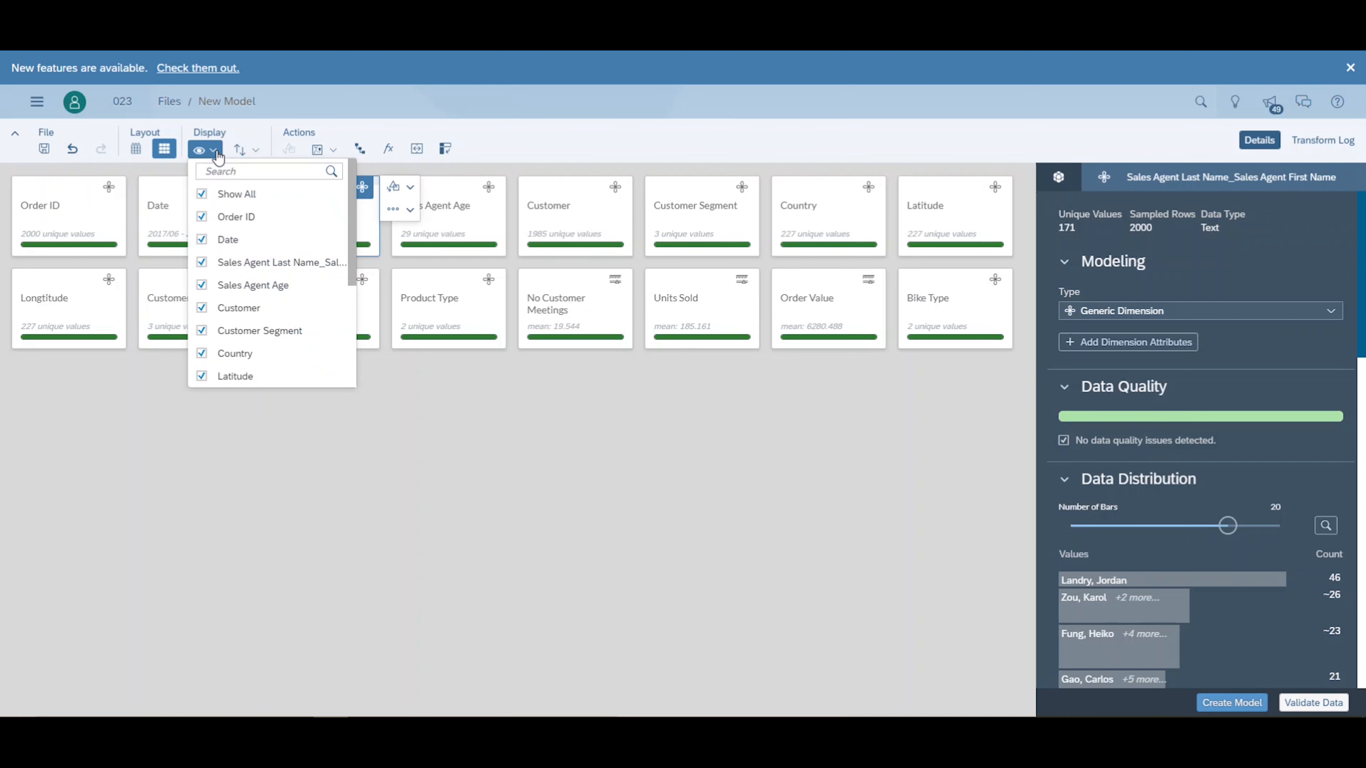
left_click(240, 151)
left_click(211, 152)
scroll(274, 244, "down", 5)
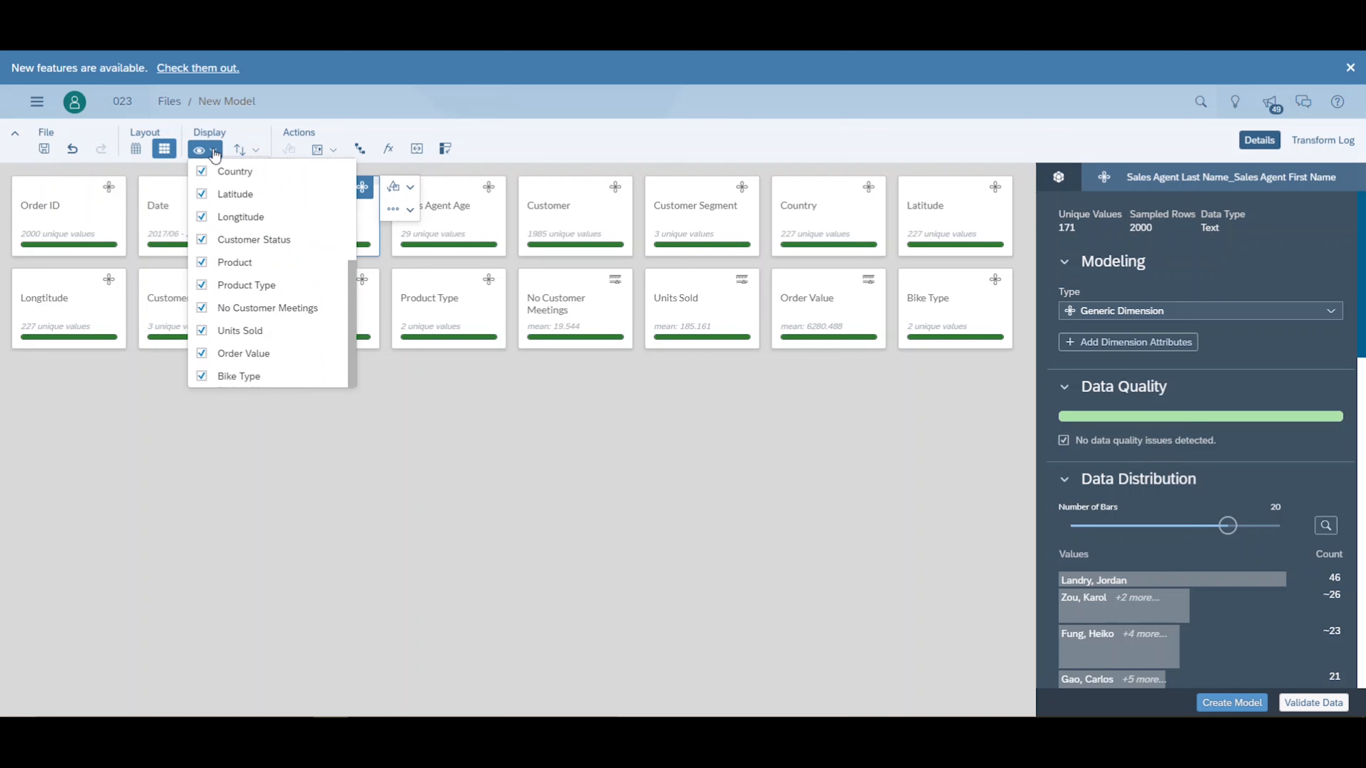
left_click(240, 150)
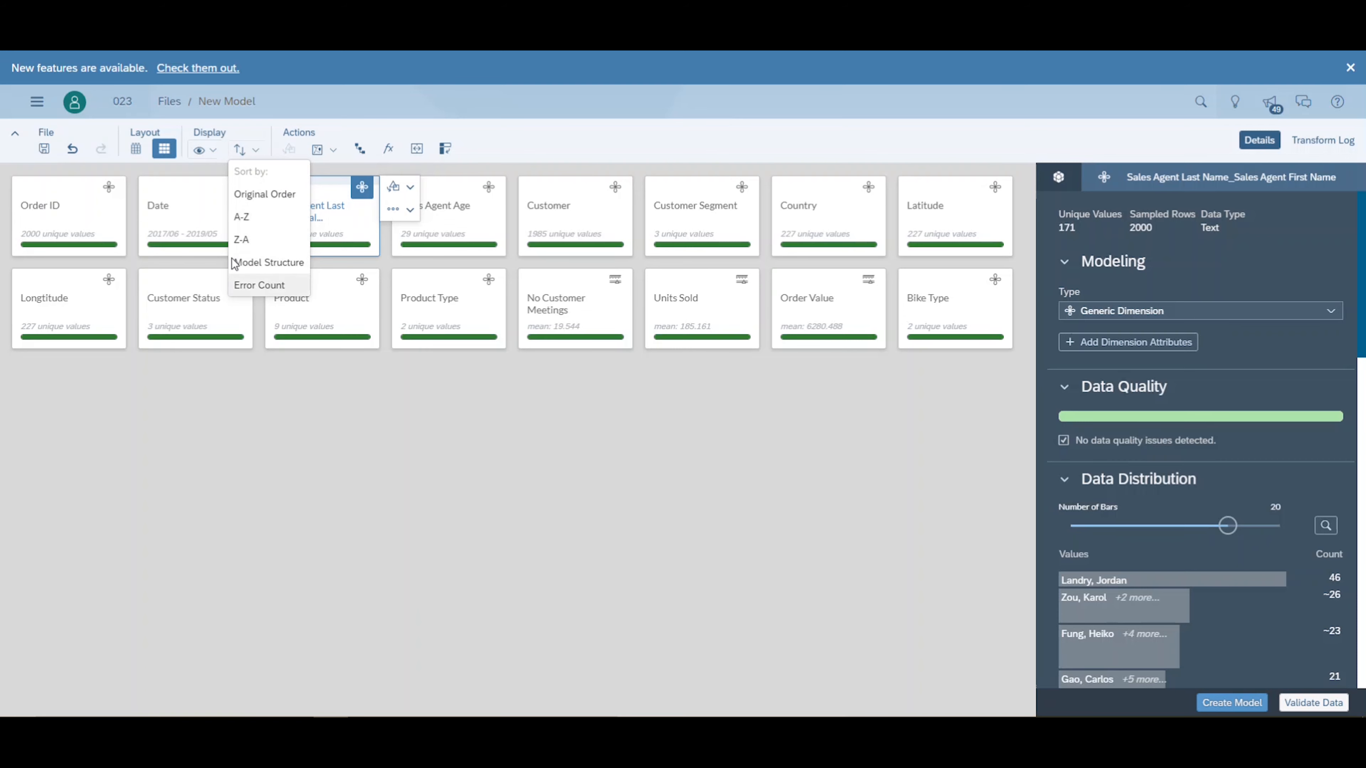
left_click(139, 151)
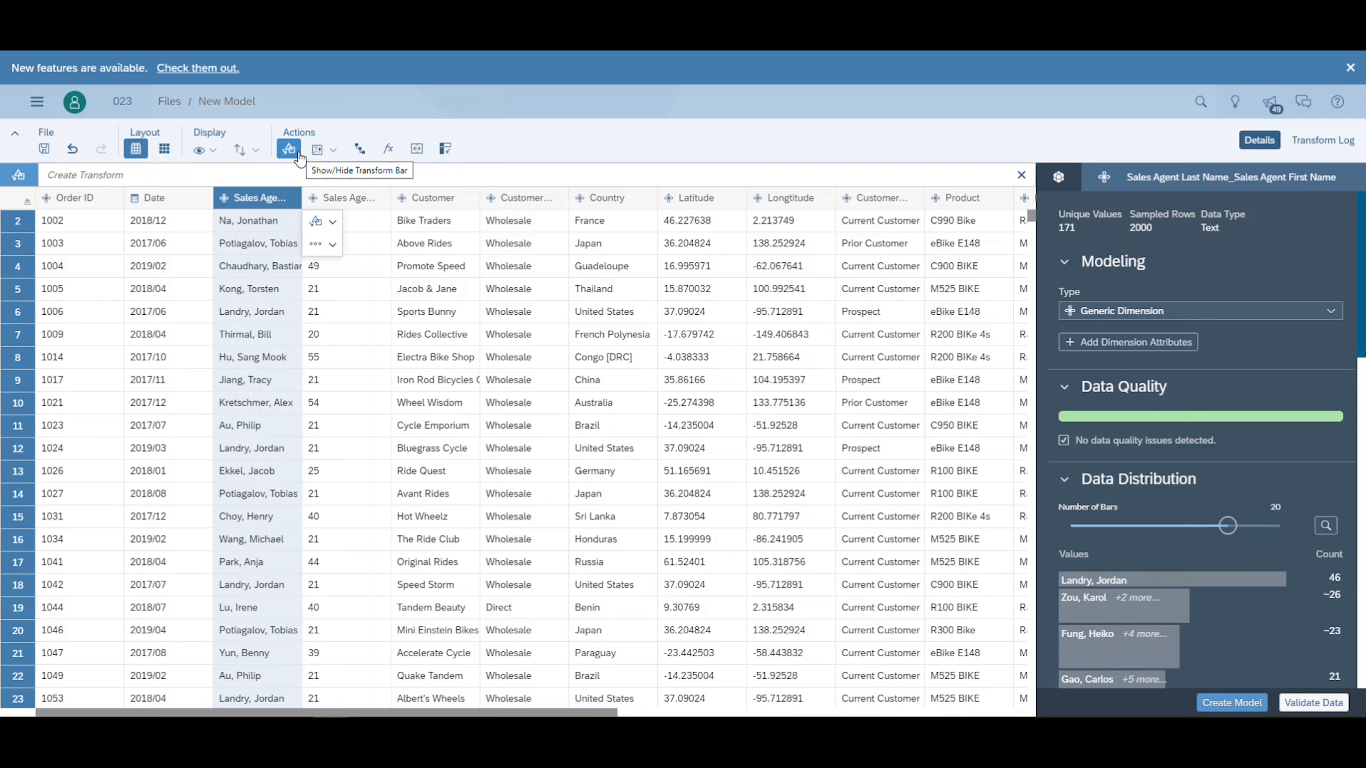
- Open the Hierarchy Builder and name the new level-based hierarchy ProductTyping
left_click(360, 151)
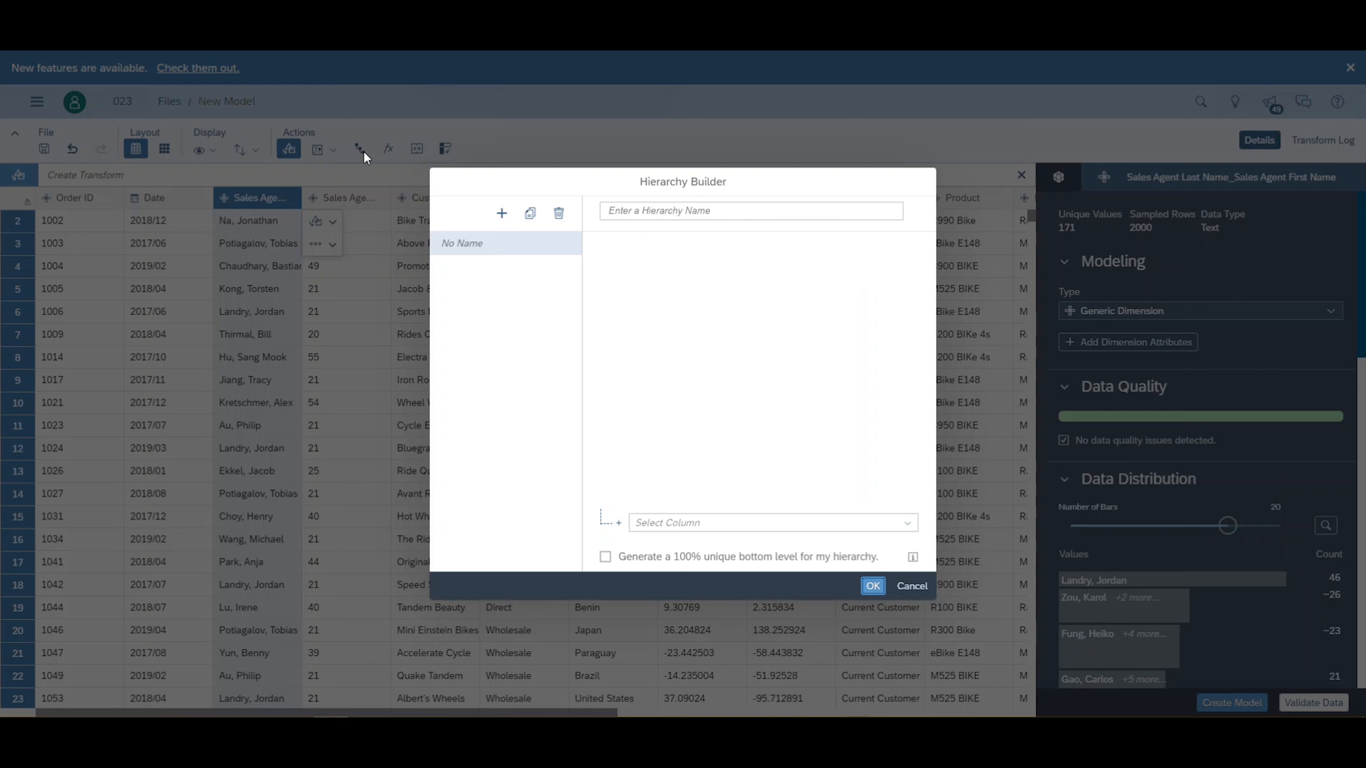
left_click(636, 215)
type("Pro")
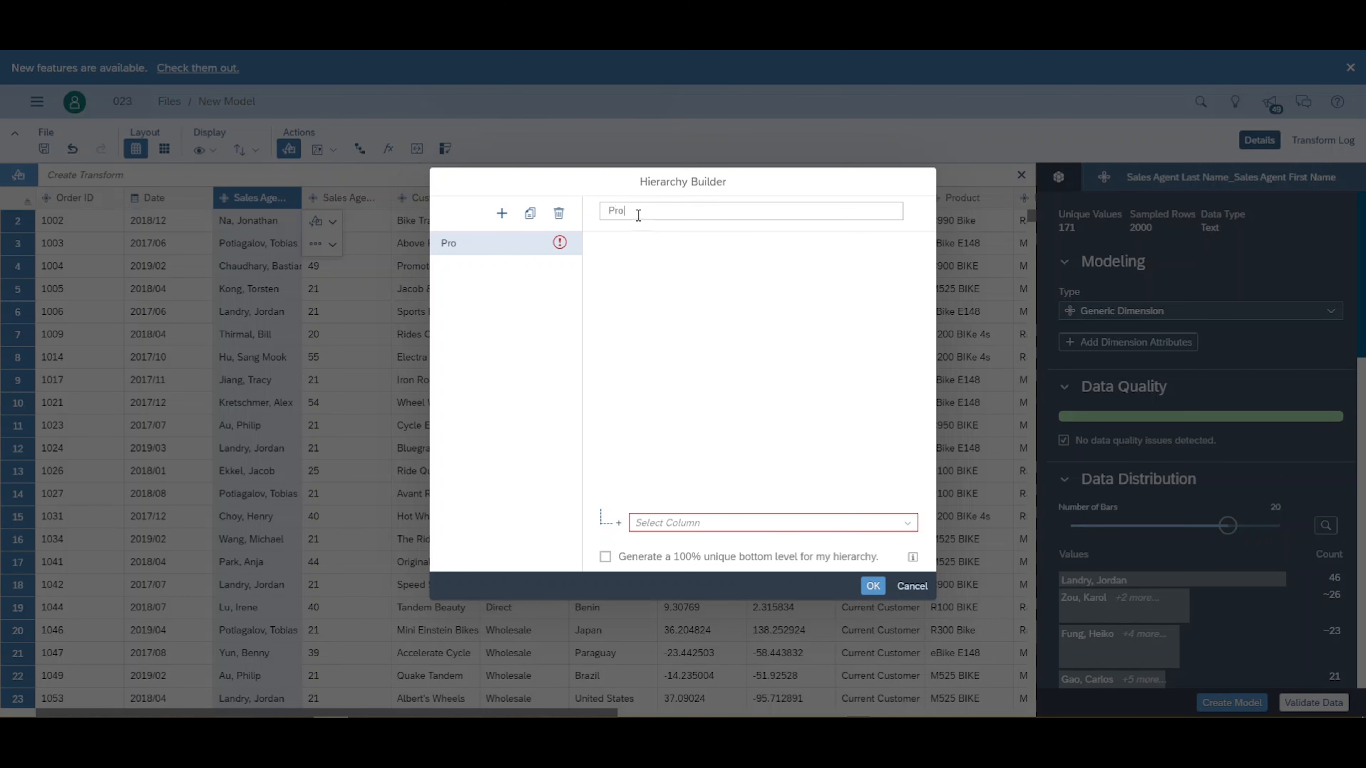
type("ductTyping")
- Build the ProductTyping hierarchy with levels Bike Type, Product Type and Product from top to bottom, and confirm the modeling changes
left_click(906, 524)
scroll(801, 463, "down", 5)
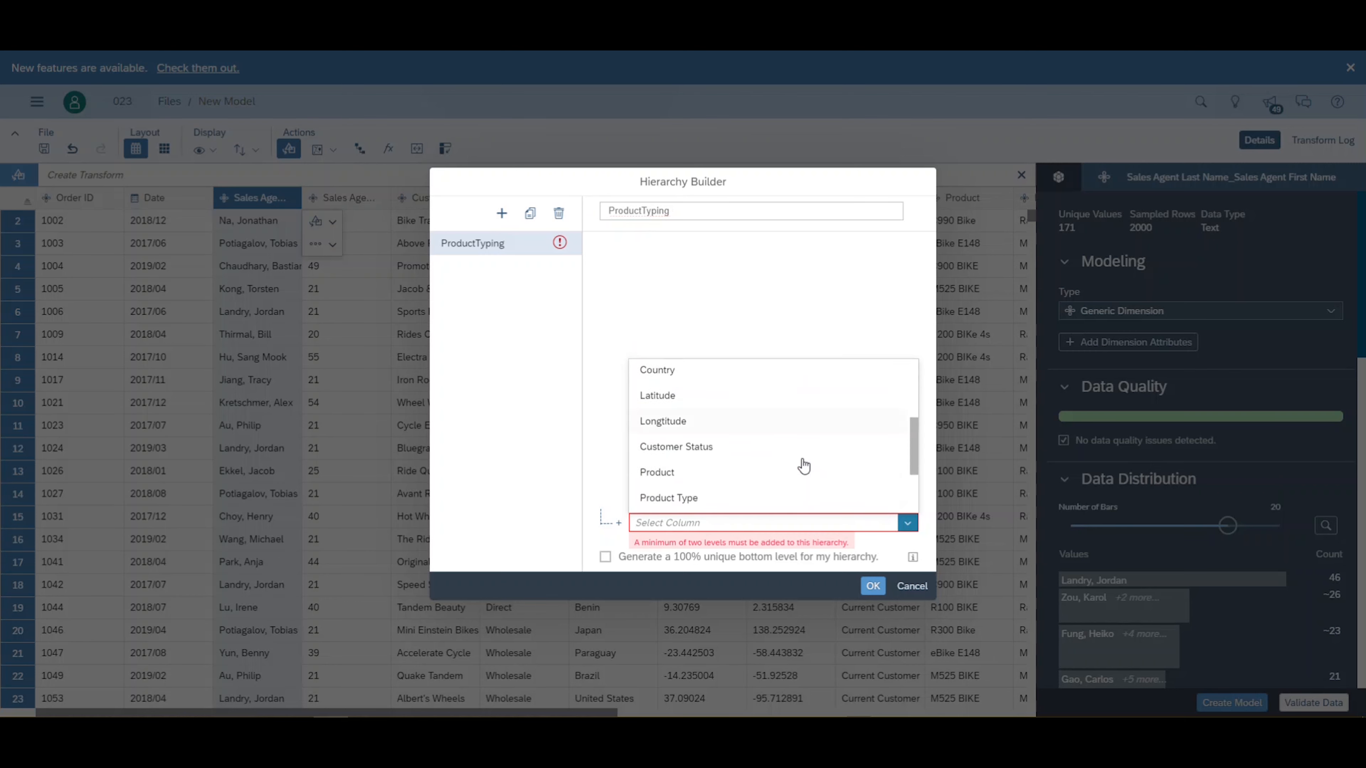
left_click(728, 379)
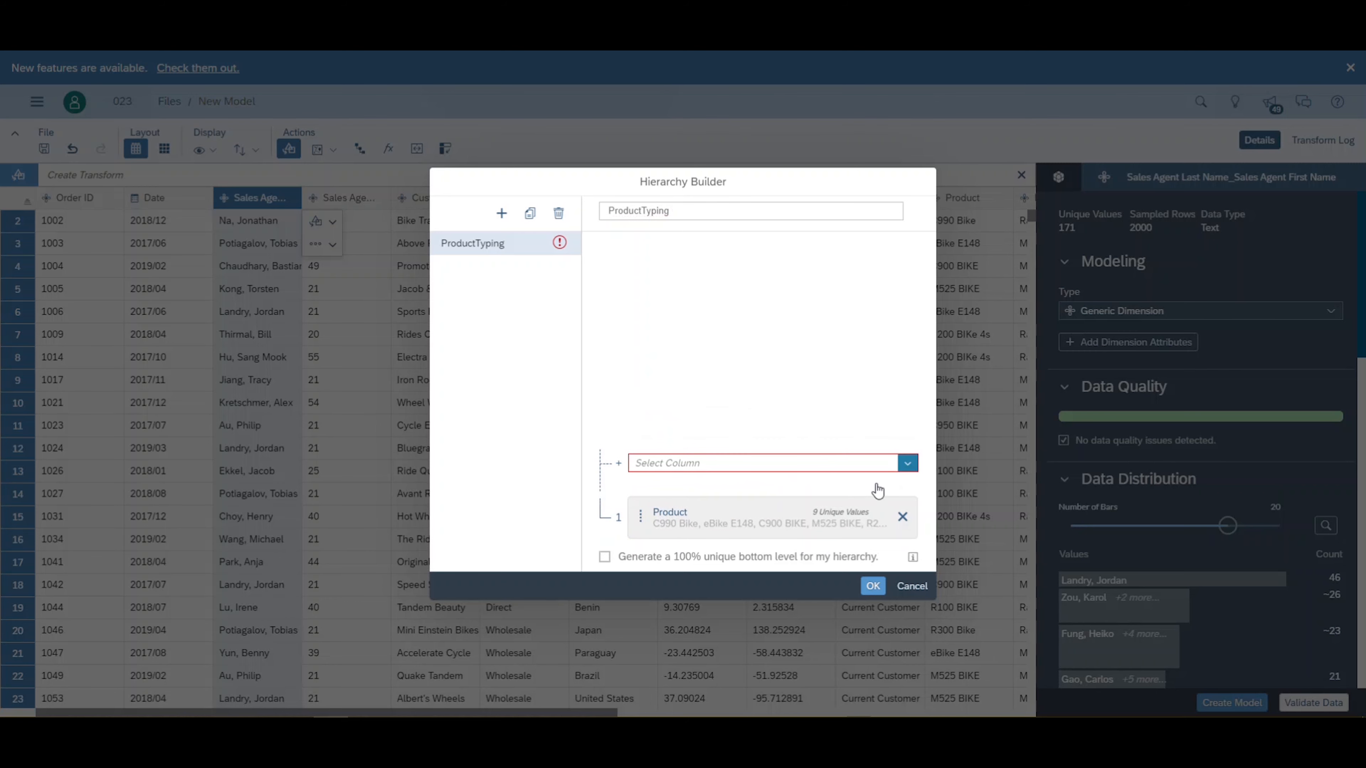
left_click(906, 464)
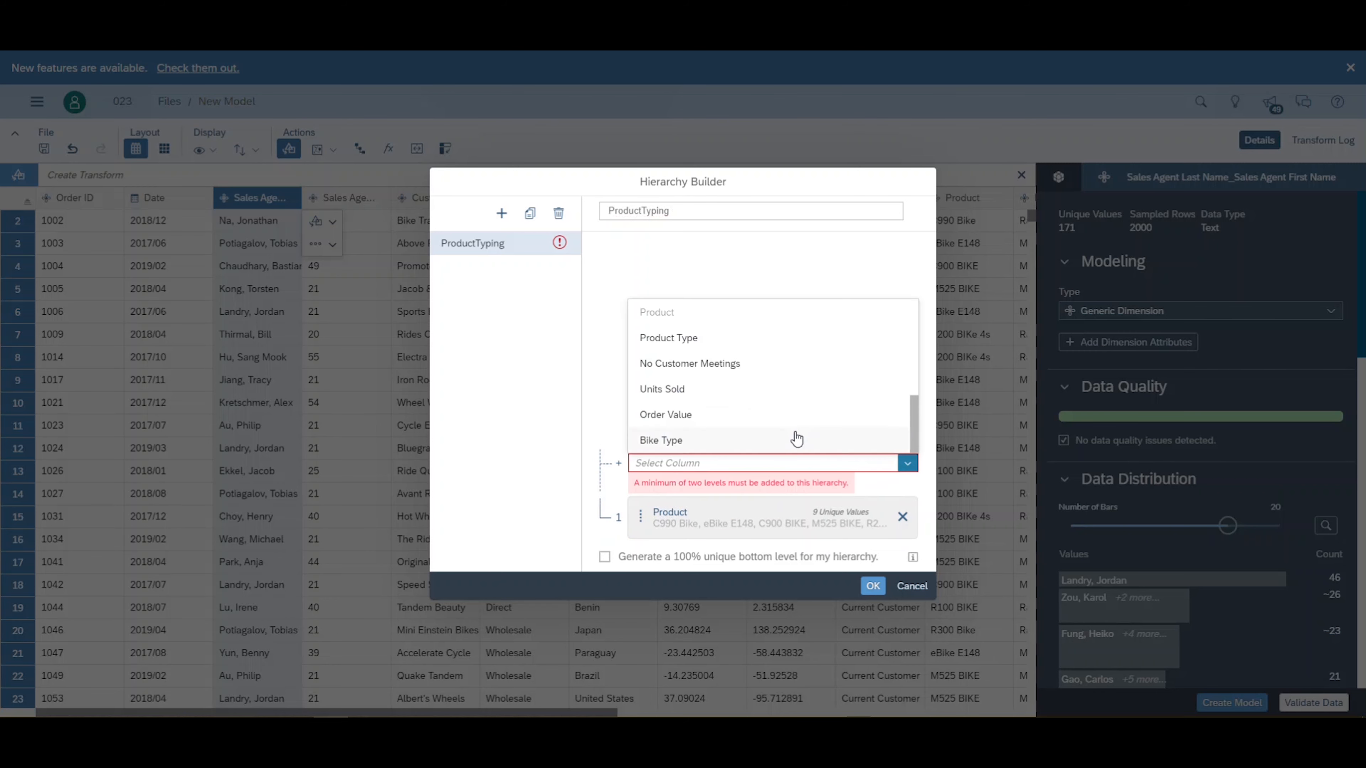
left_click(710, 337)
left_click(898, 412)
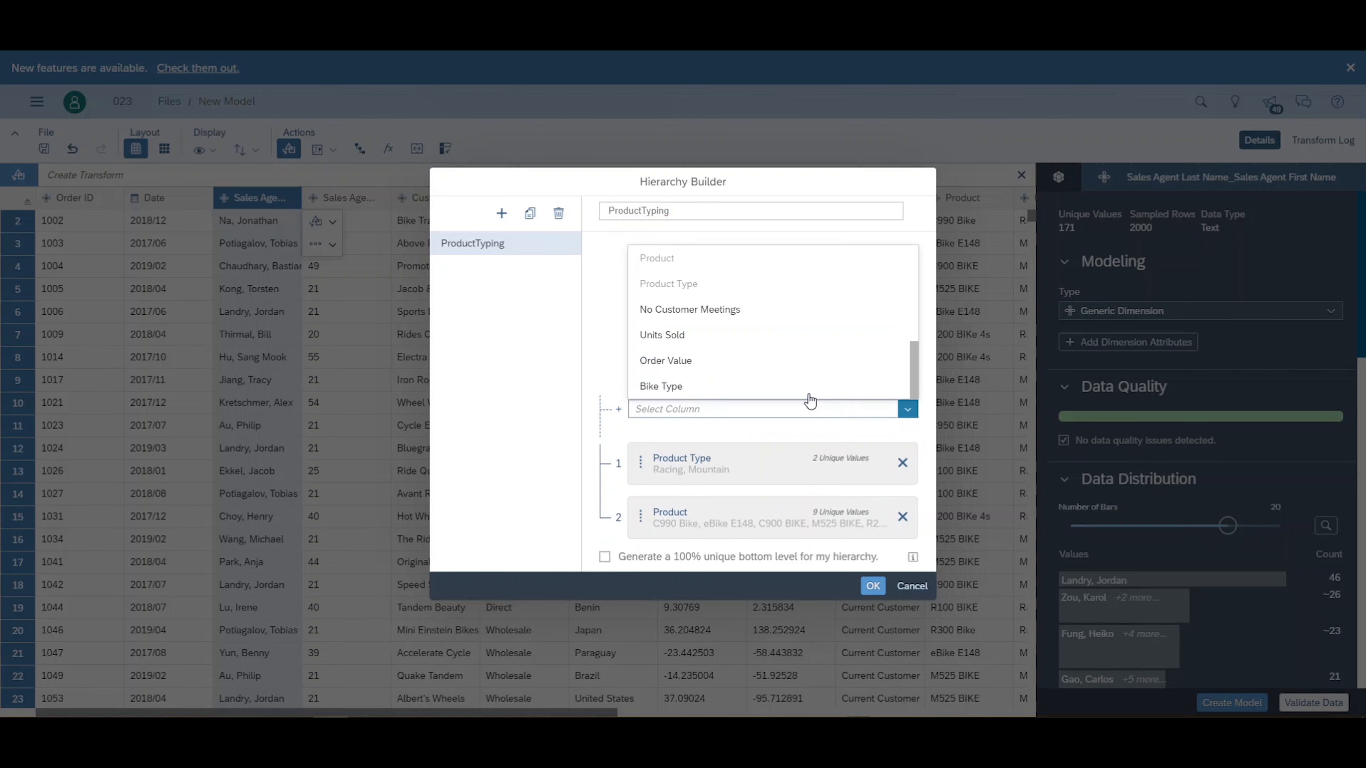
left_click(737, 383)
left_click(871, 586)
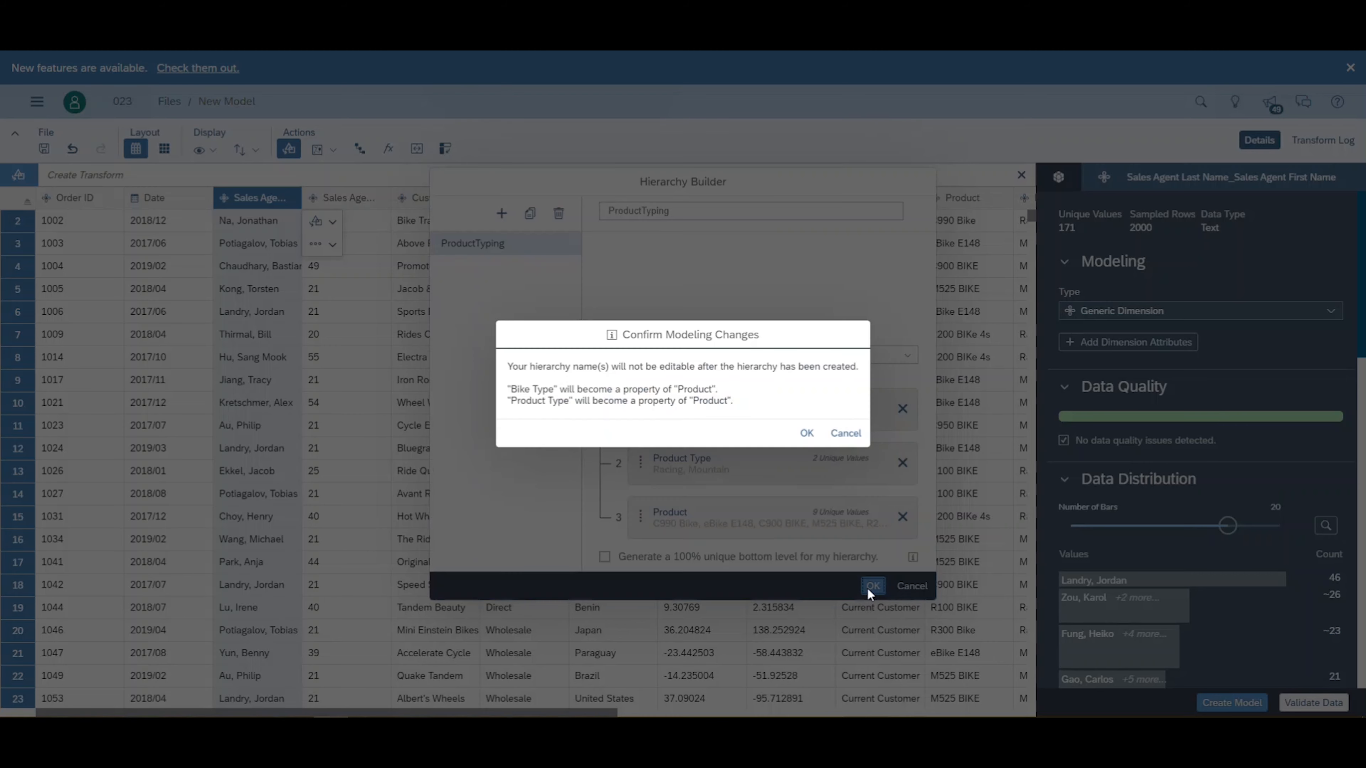
left_click(806, 433)
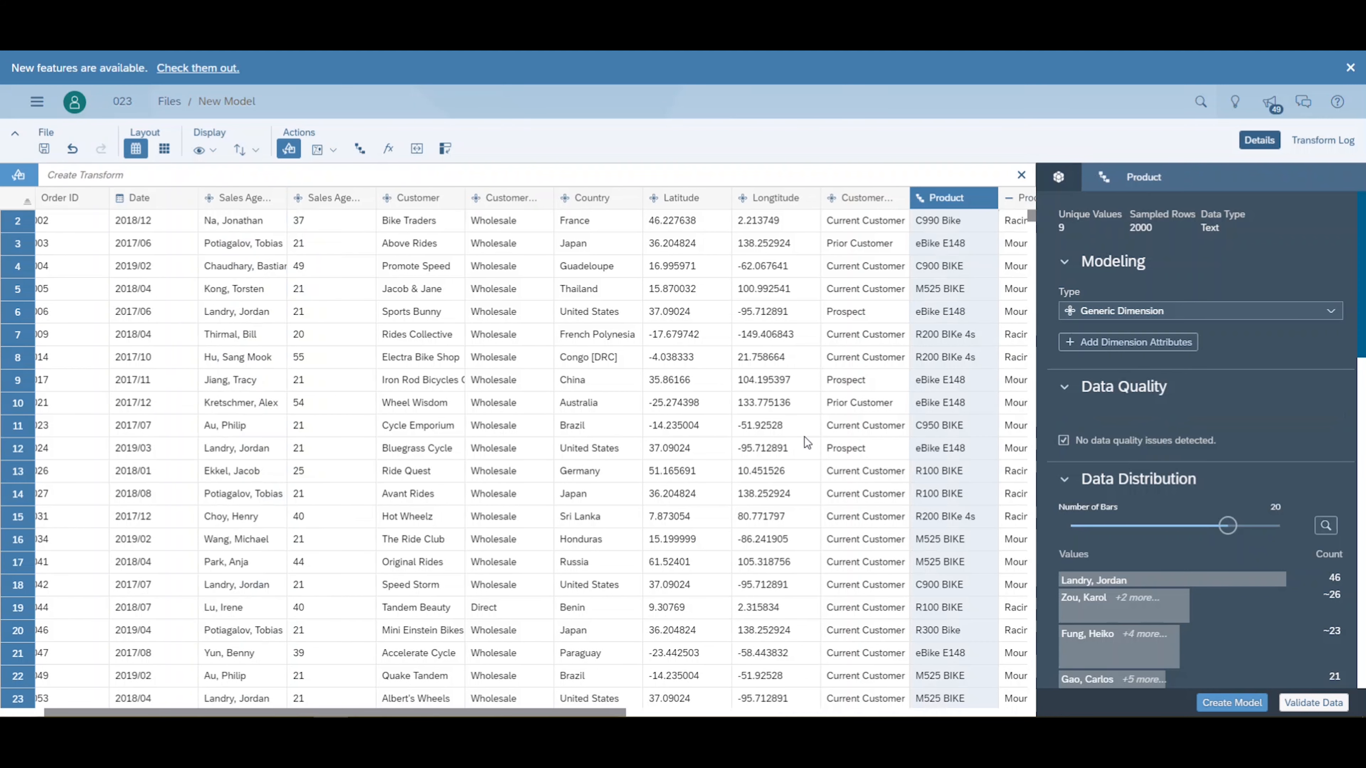
- Create a geo-by-coordinates dimension named Location from the Latitude and Longtitude columns, using Country as the location ID
left_click(689, 200)
left_click(318, 149)
left_click(343, 193)
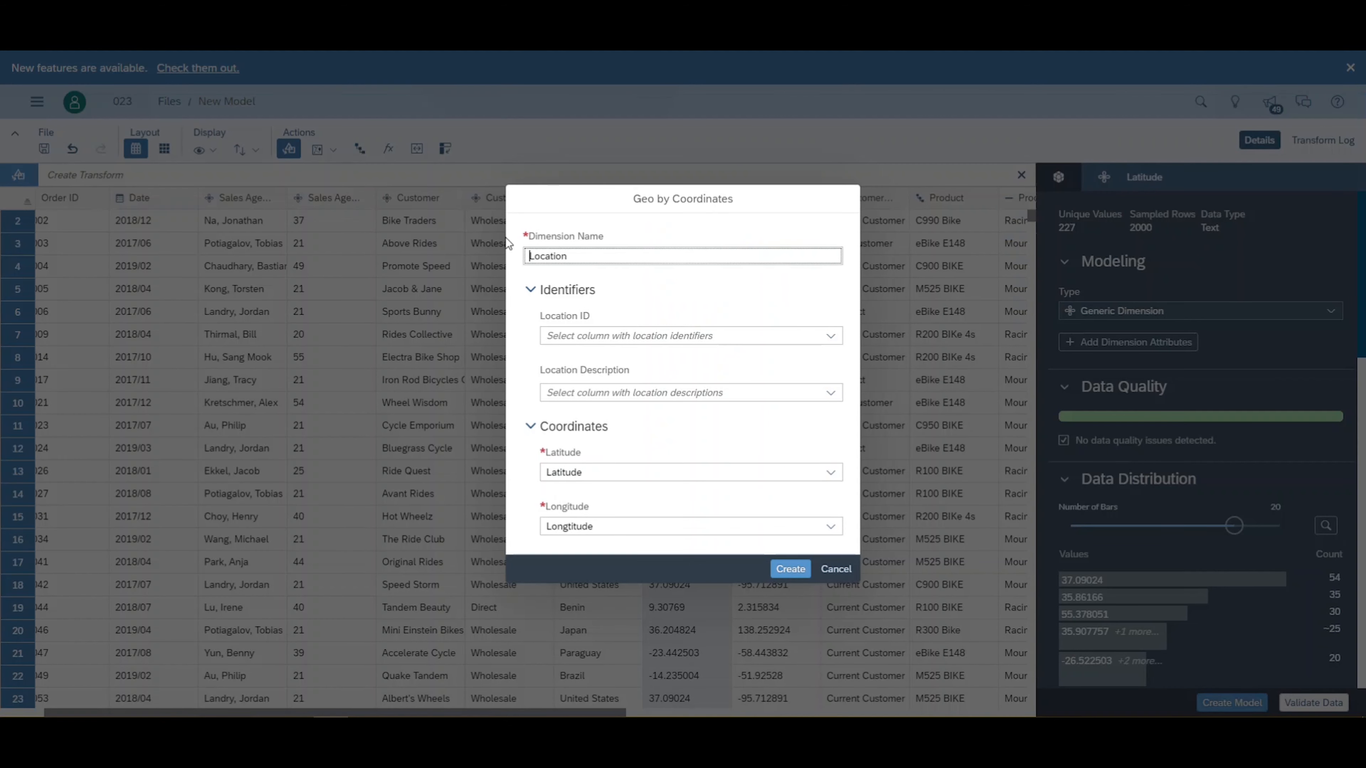
left_click(830, 336)
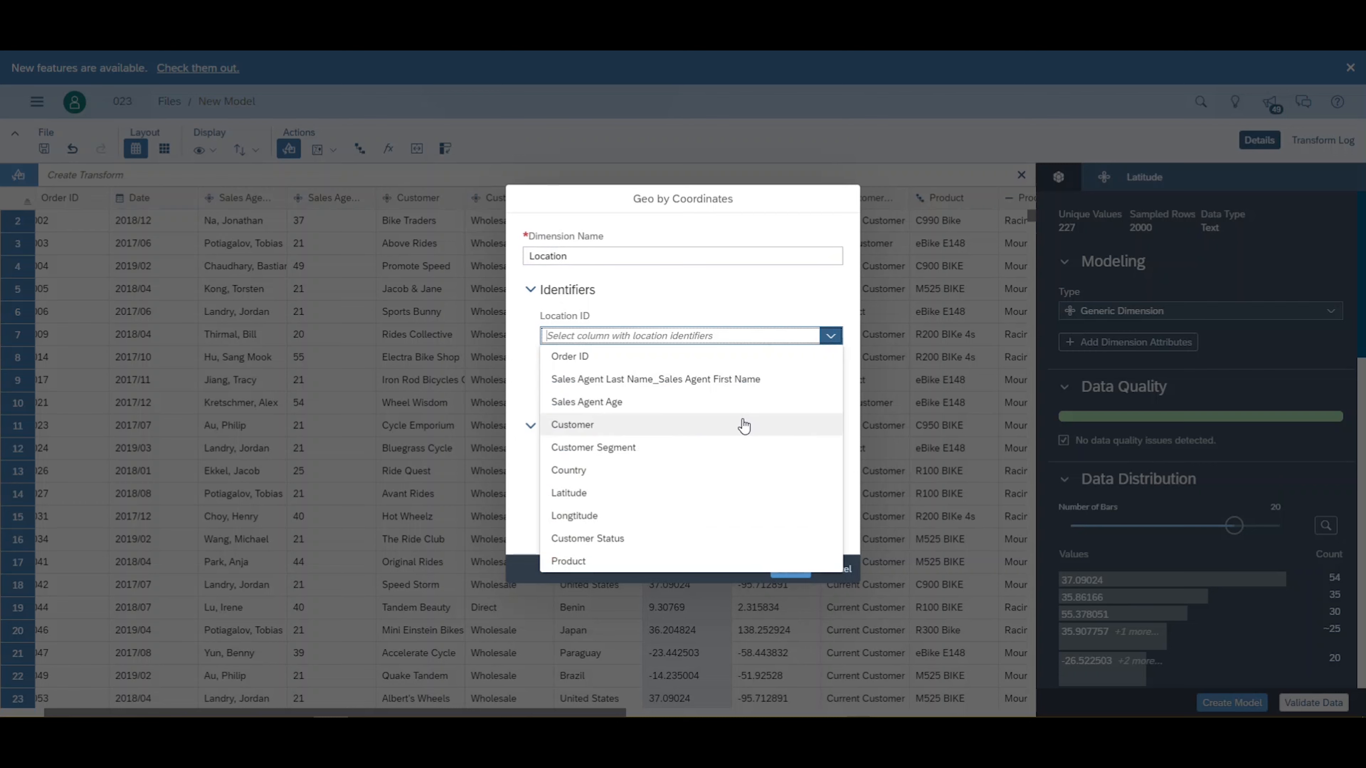
left_click(650, 481)
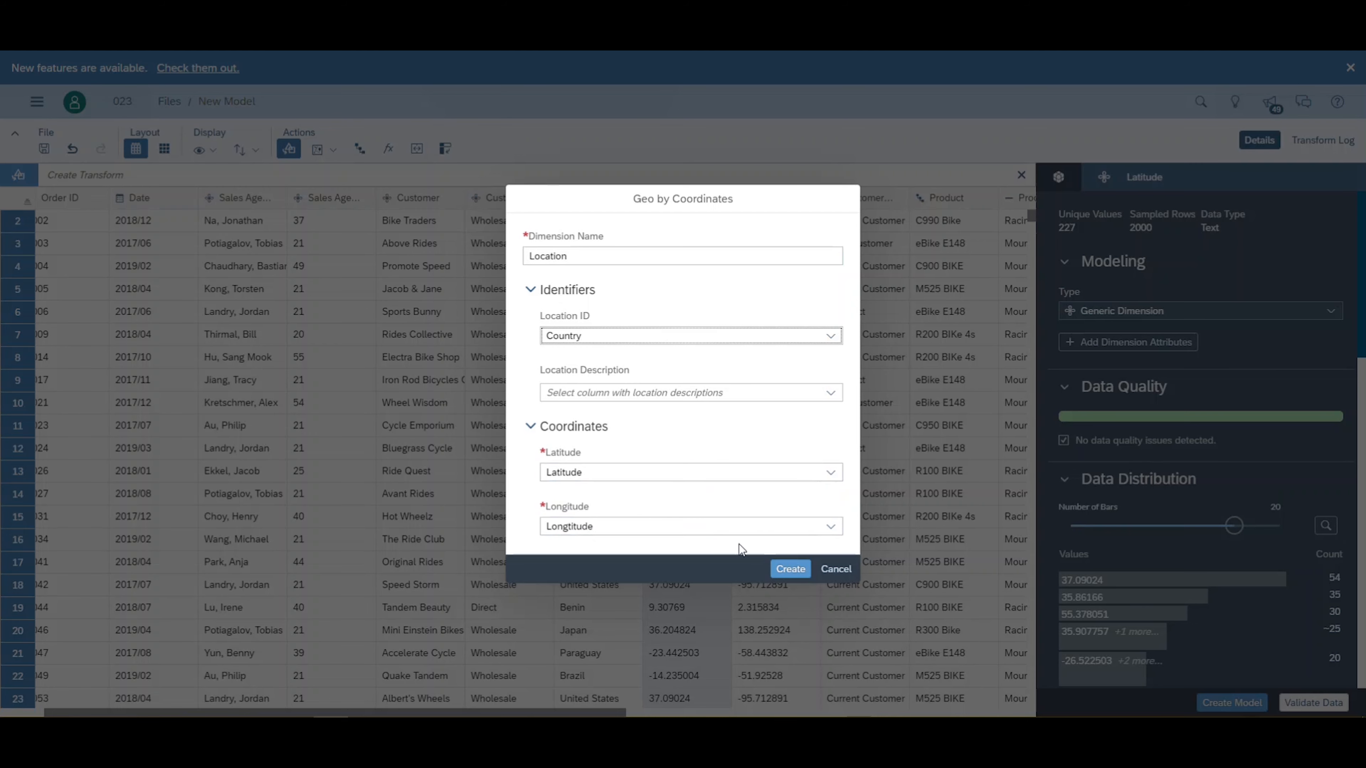
left_click(788, 569)
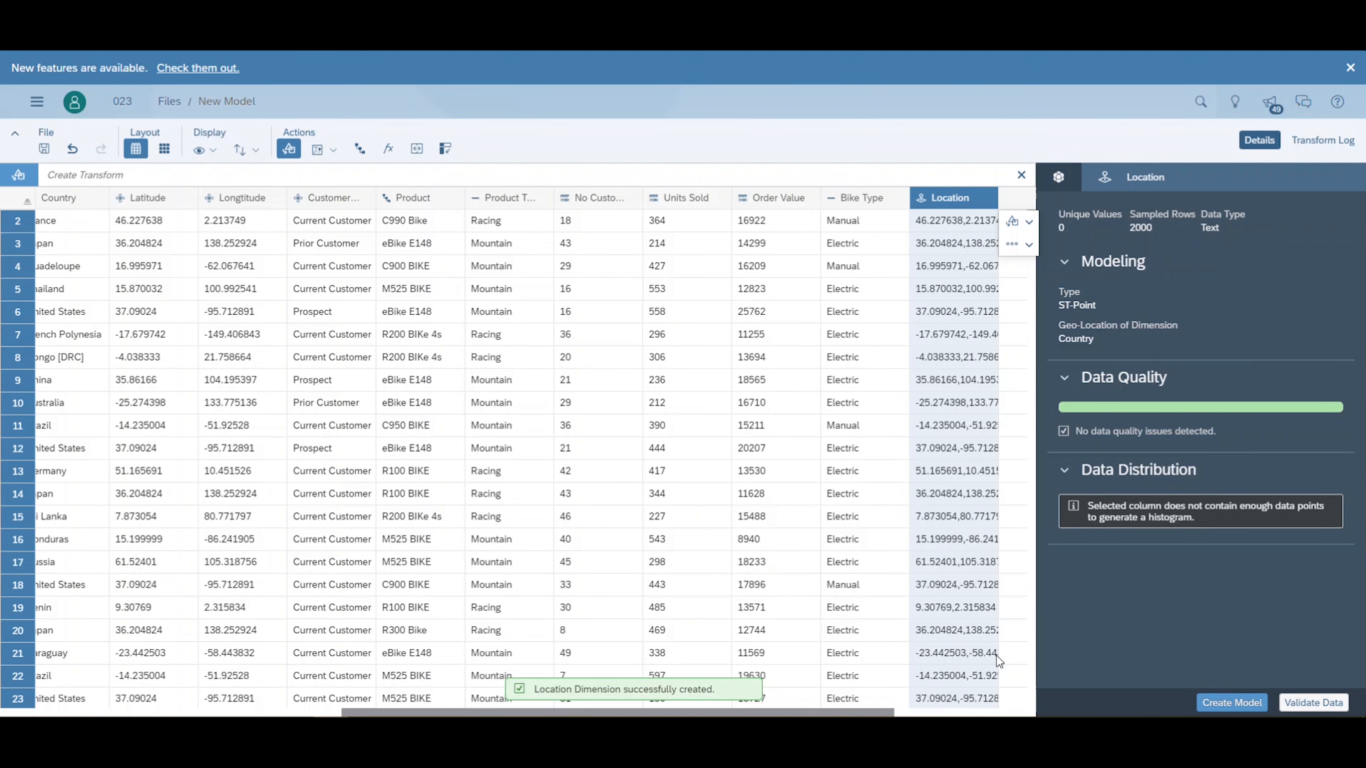
- Validate the data and create the model, adding 1 to the suggested name ModelingWebinarDataset when saving it
left_click(1306, 699)
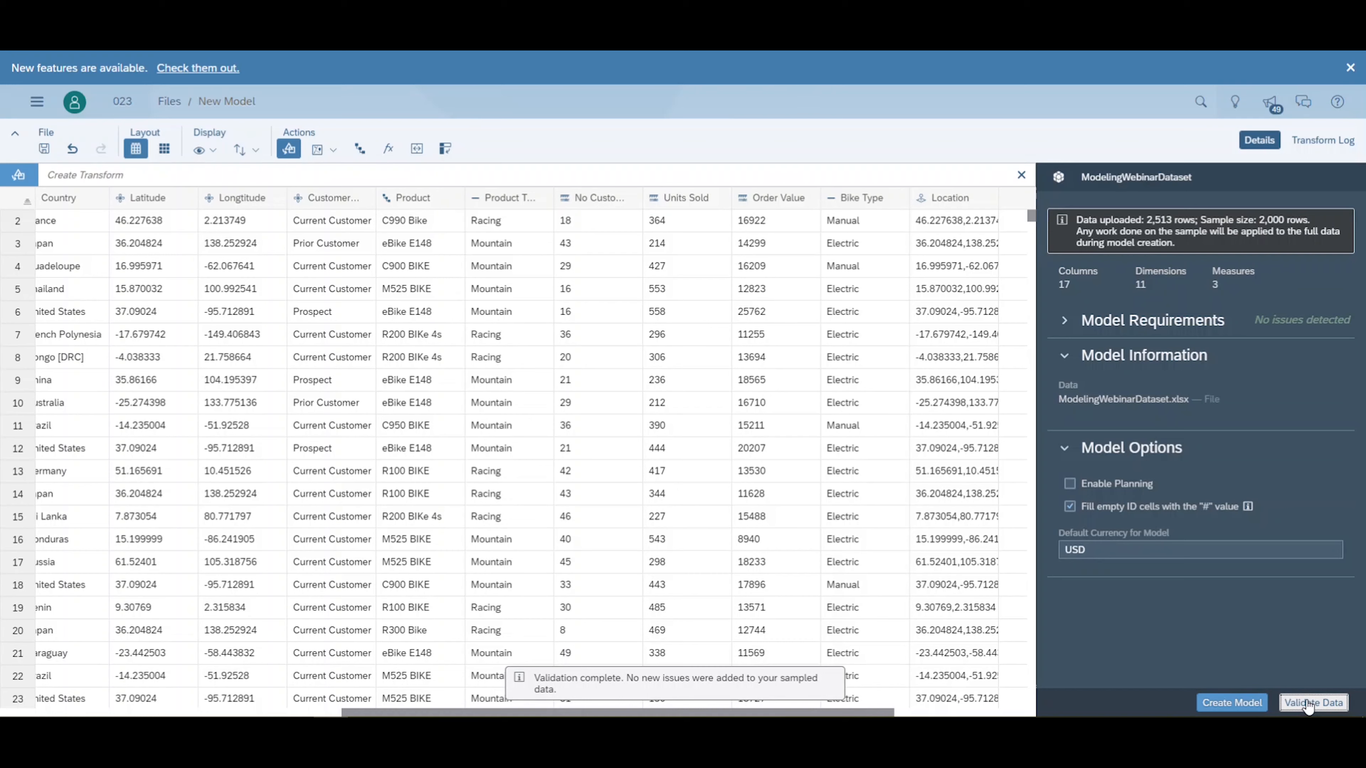
left_click(1235, 702)
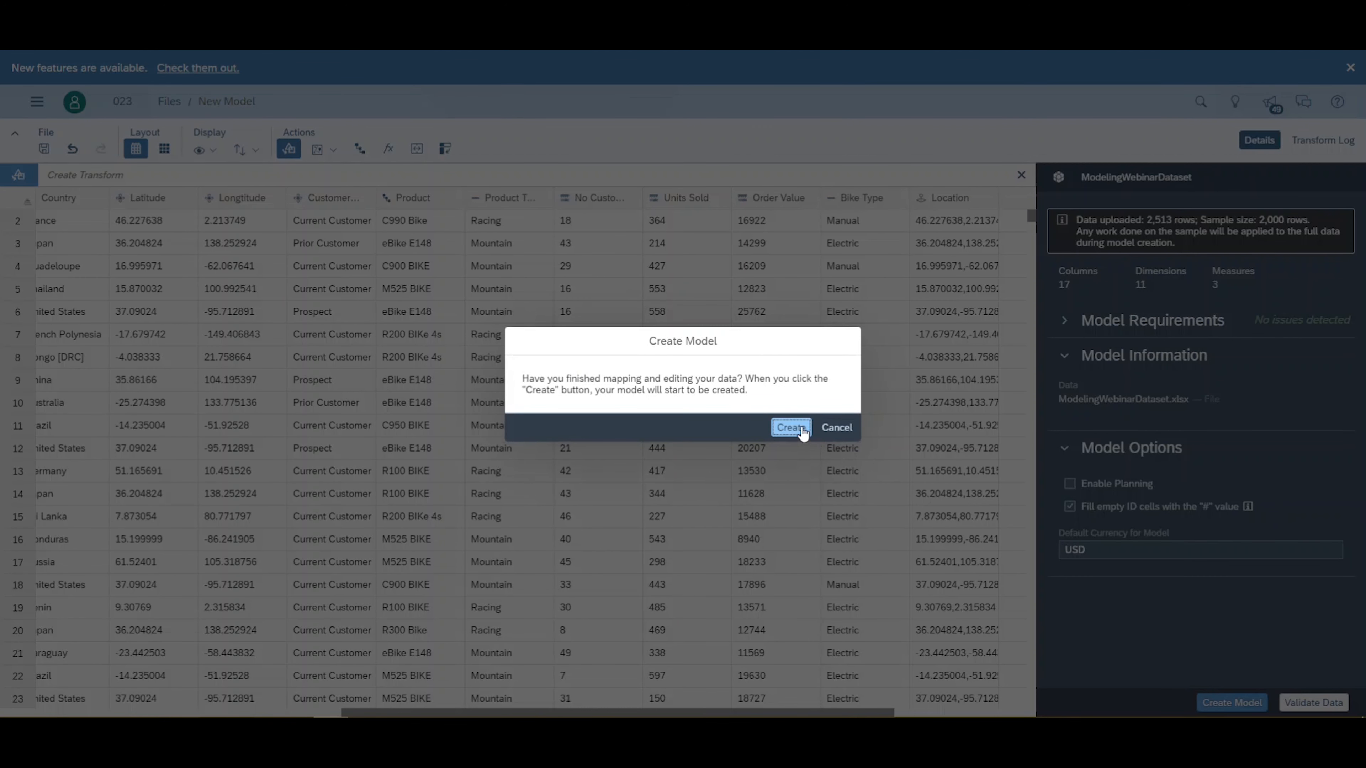
left_click(804, 430)
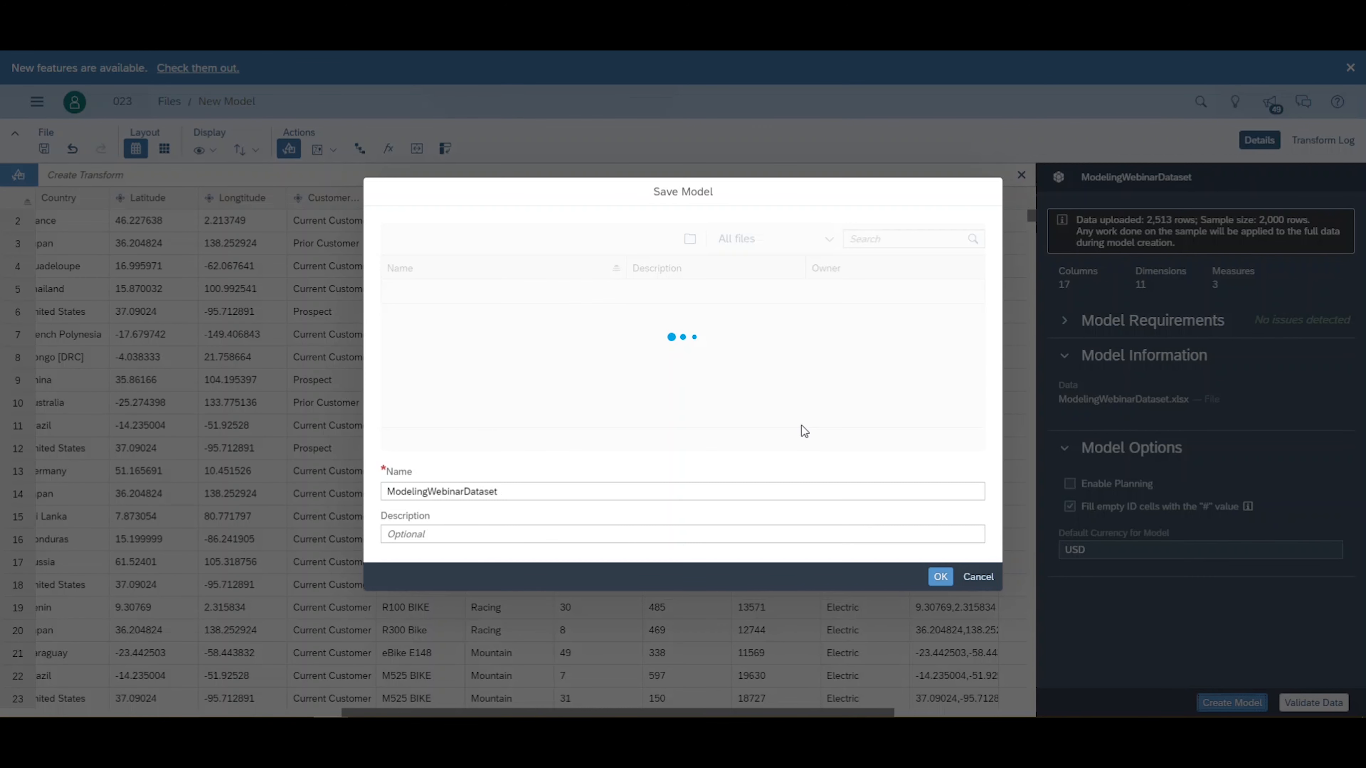
type("1")
left_click(936, 574)
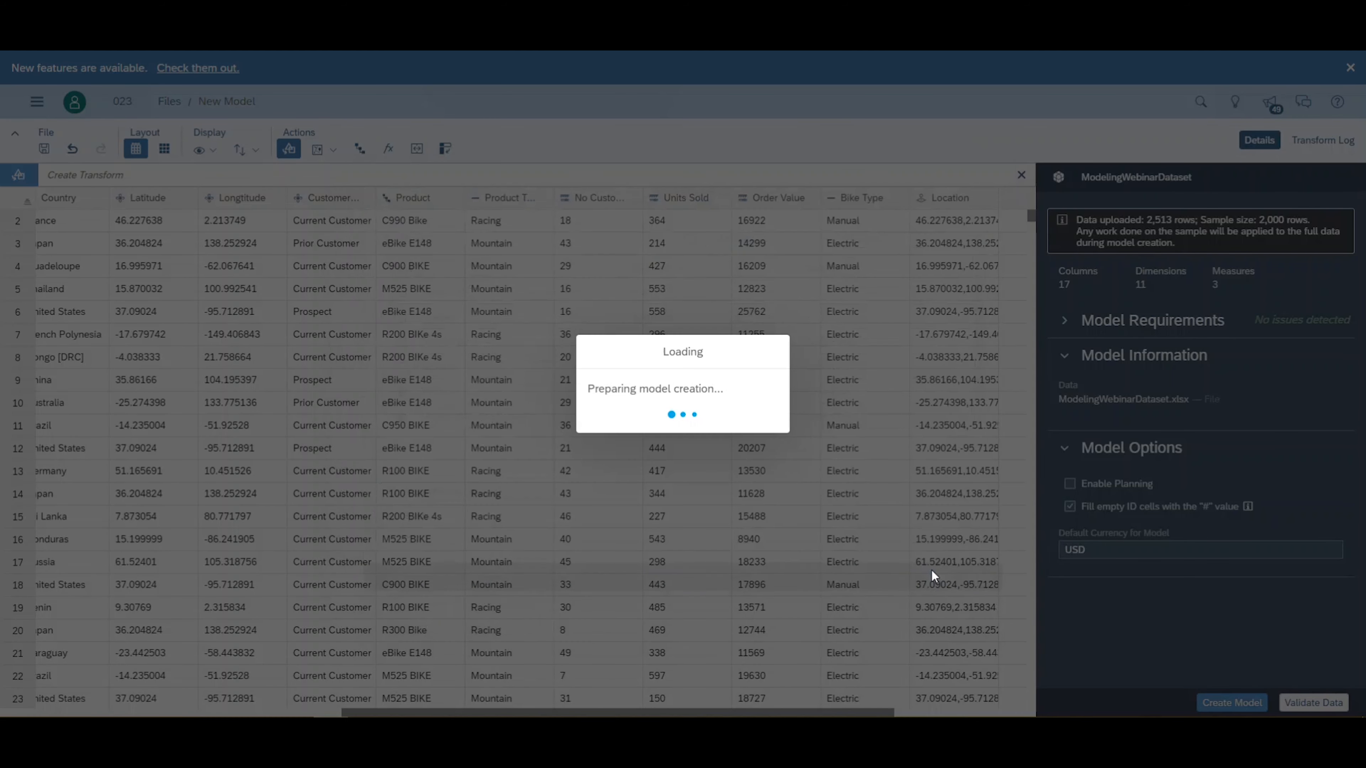